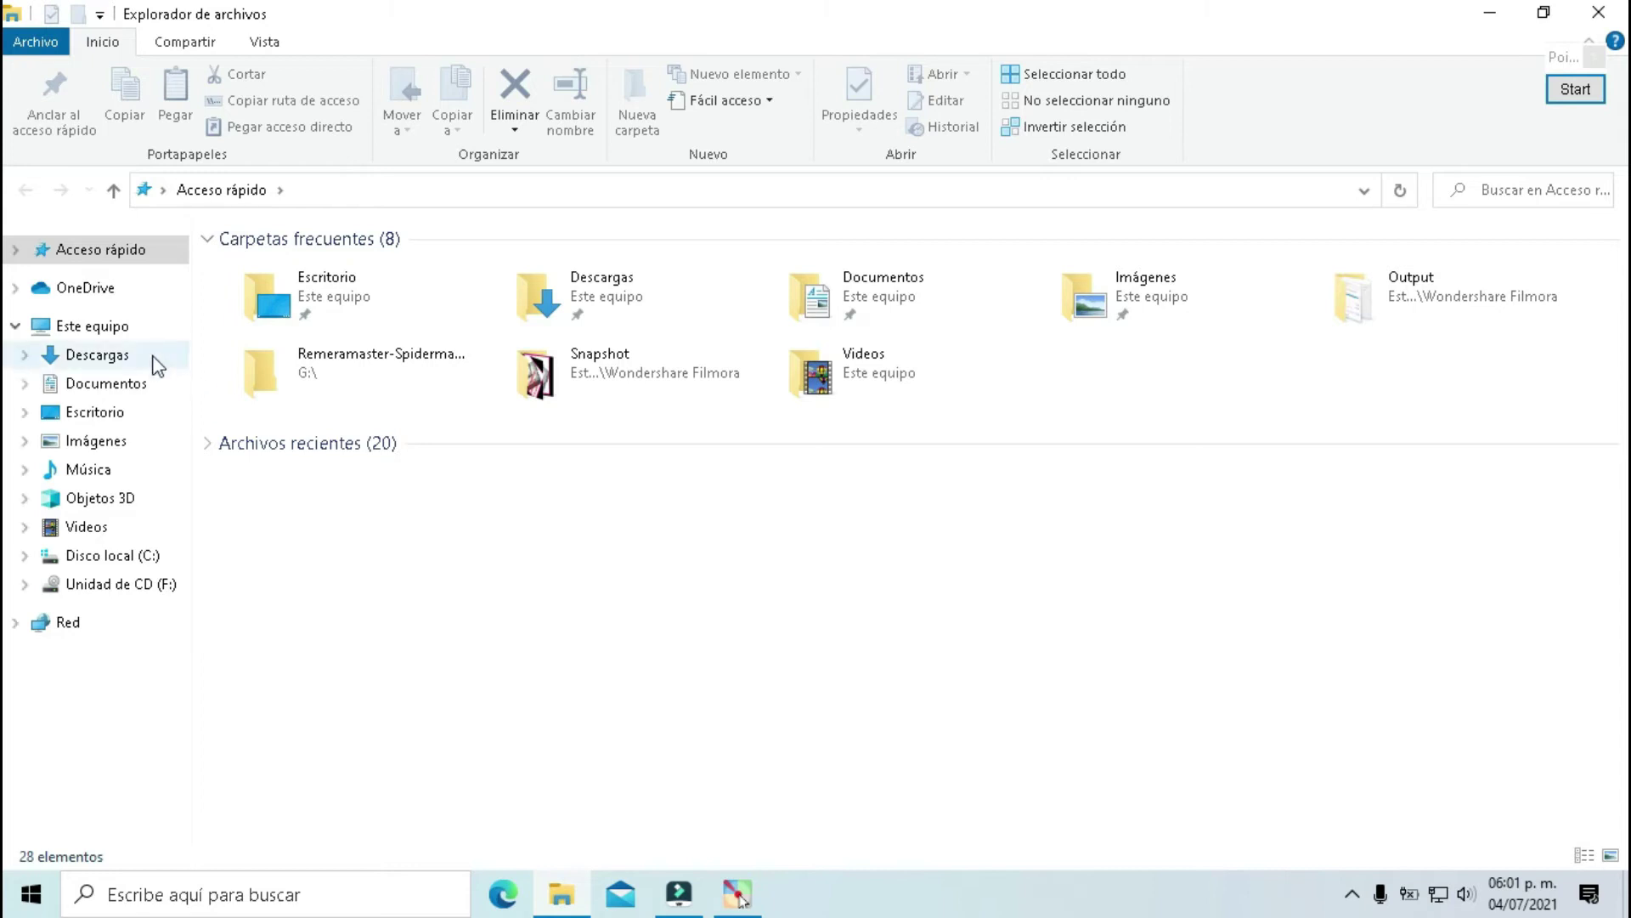
# Step: Open the advanced system settings from the properties of Este equipo
pyautogui.click(132, 328)
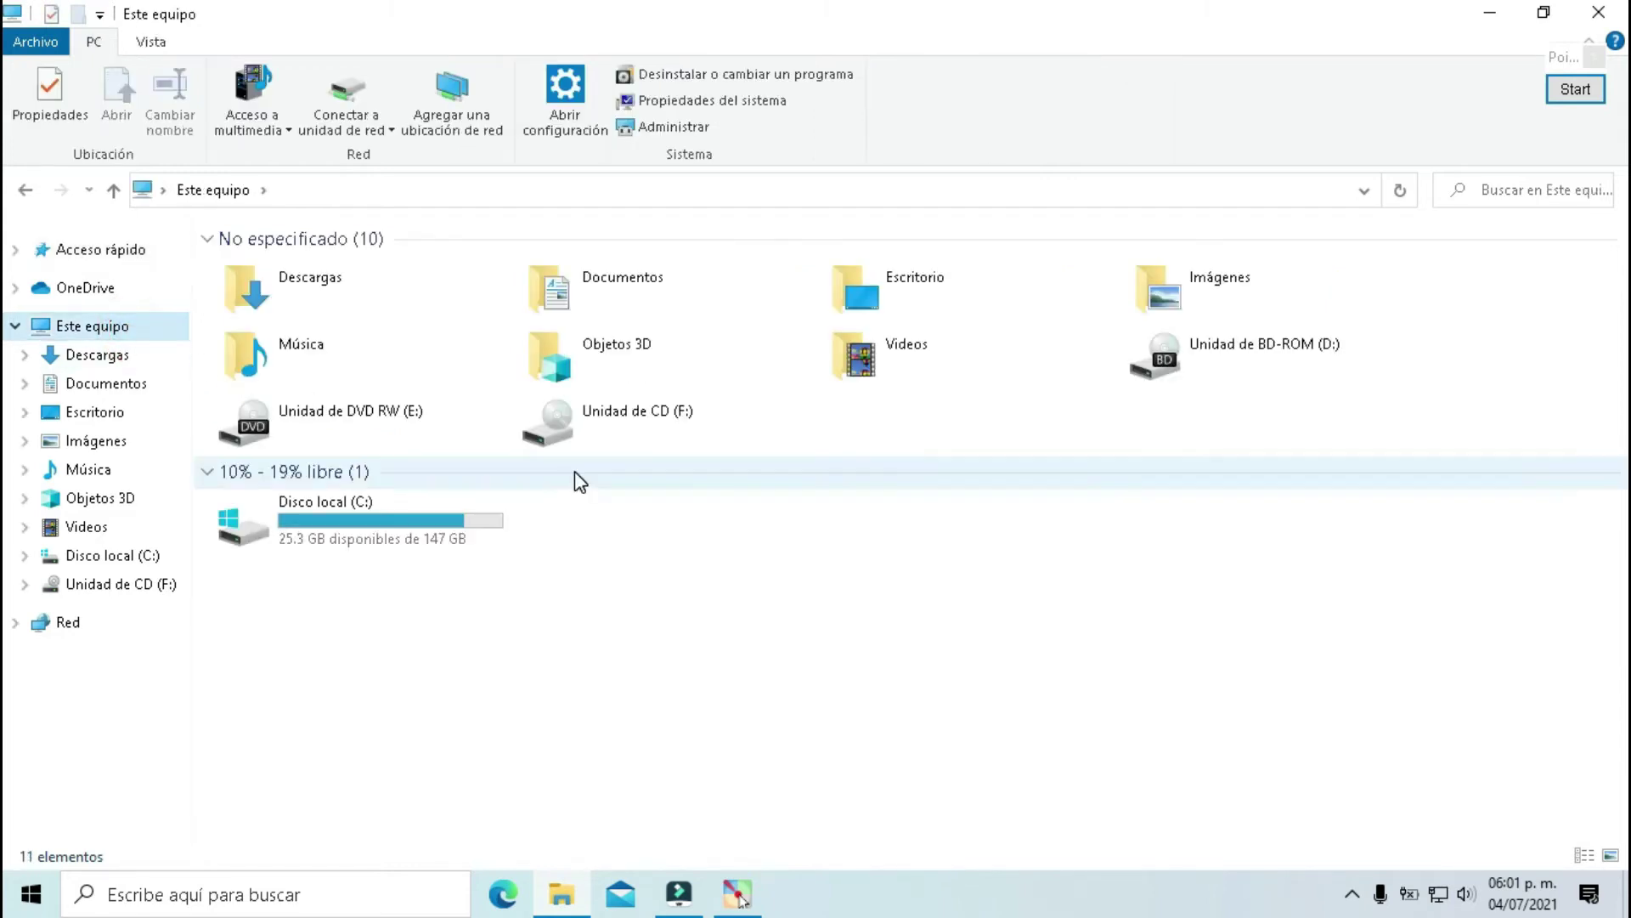
pyautogui.rightClick(855, 577)
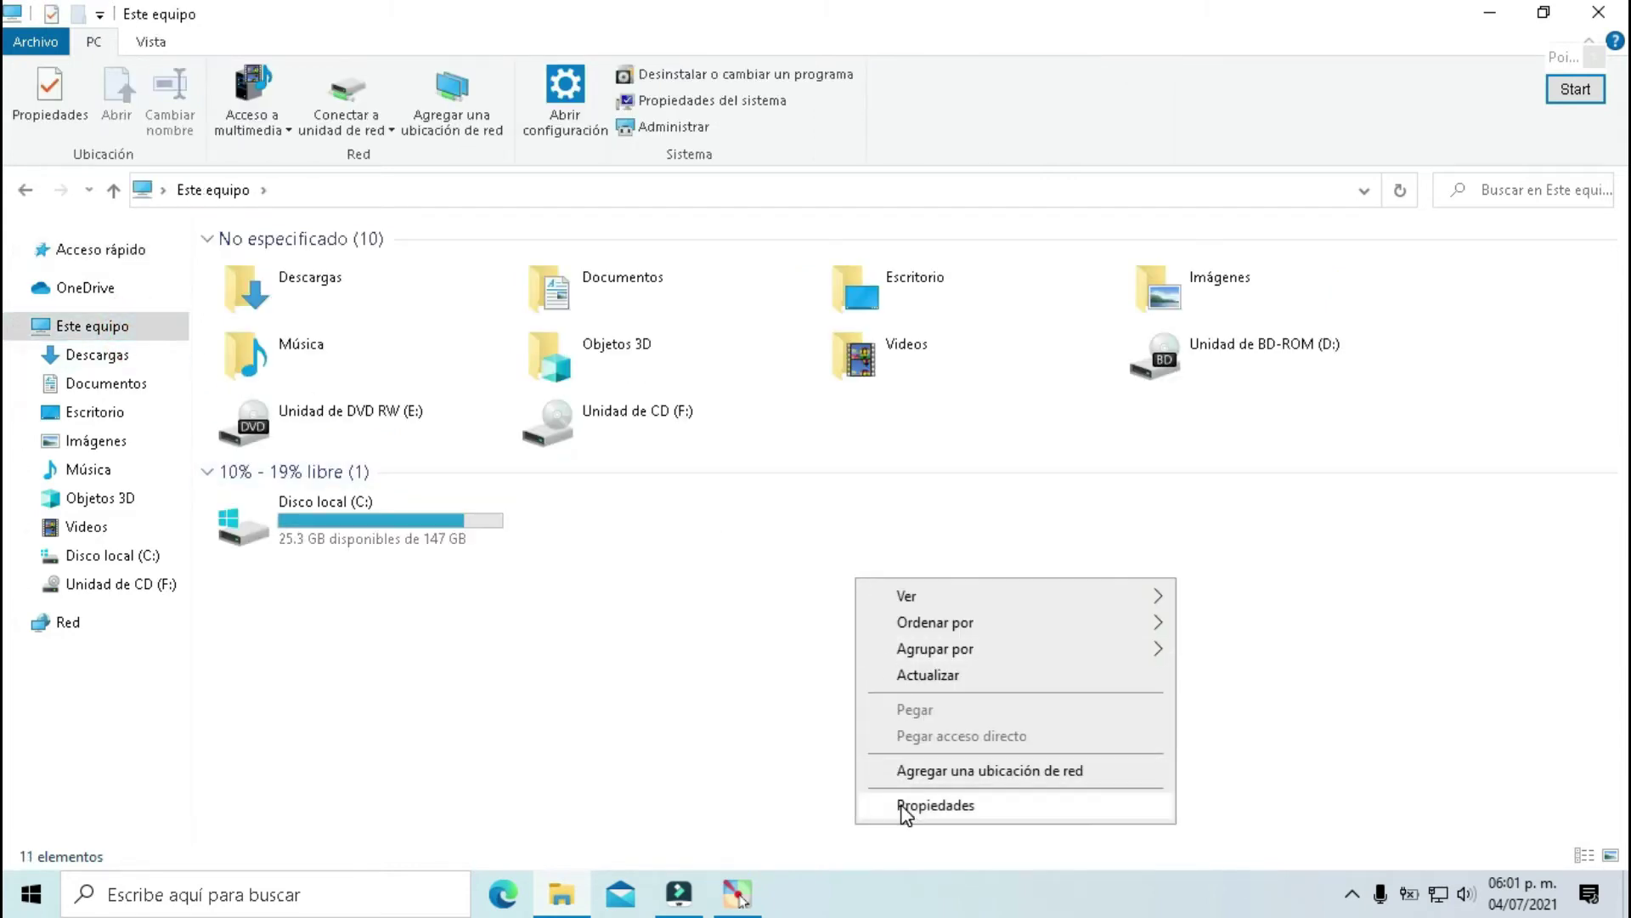
pyautogui.click(935, 804)
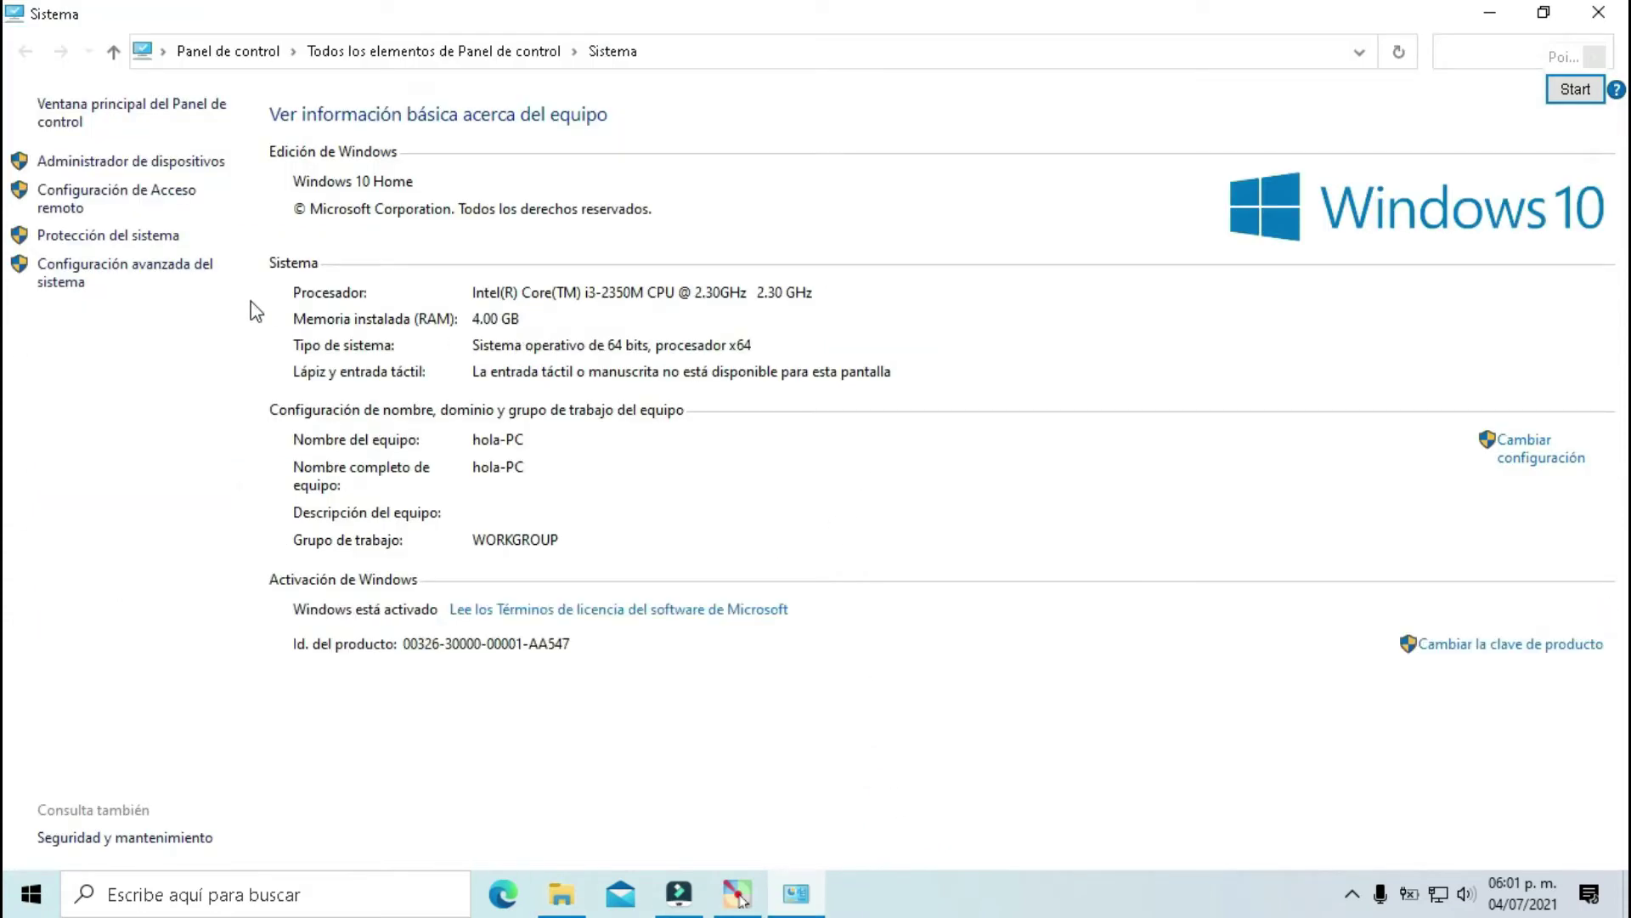
pyautogui.click(157, 283)
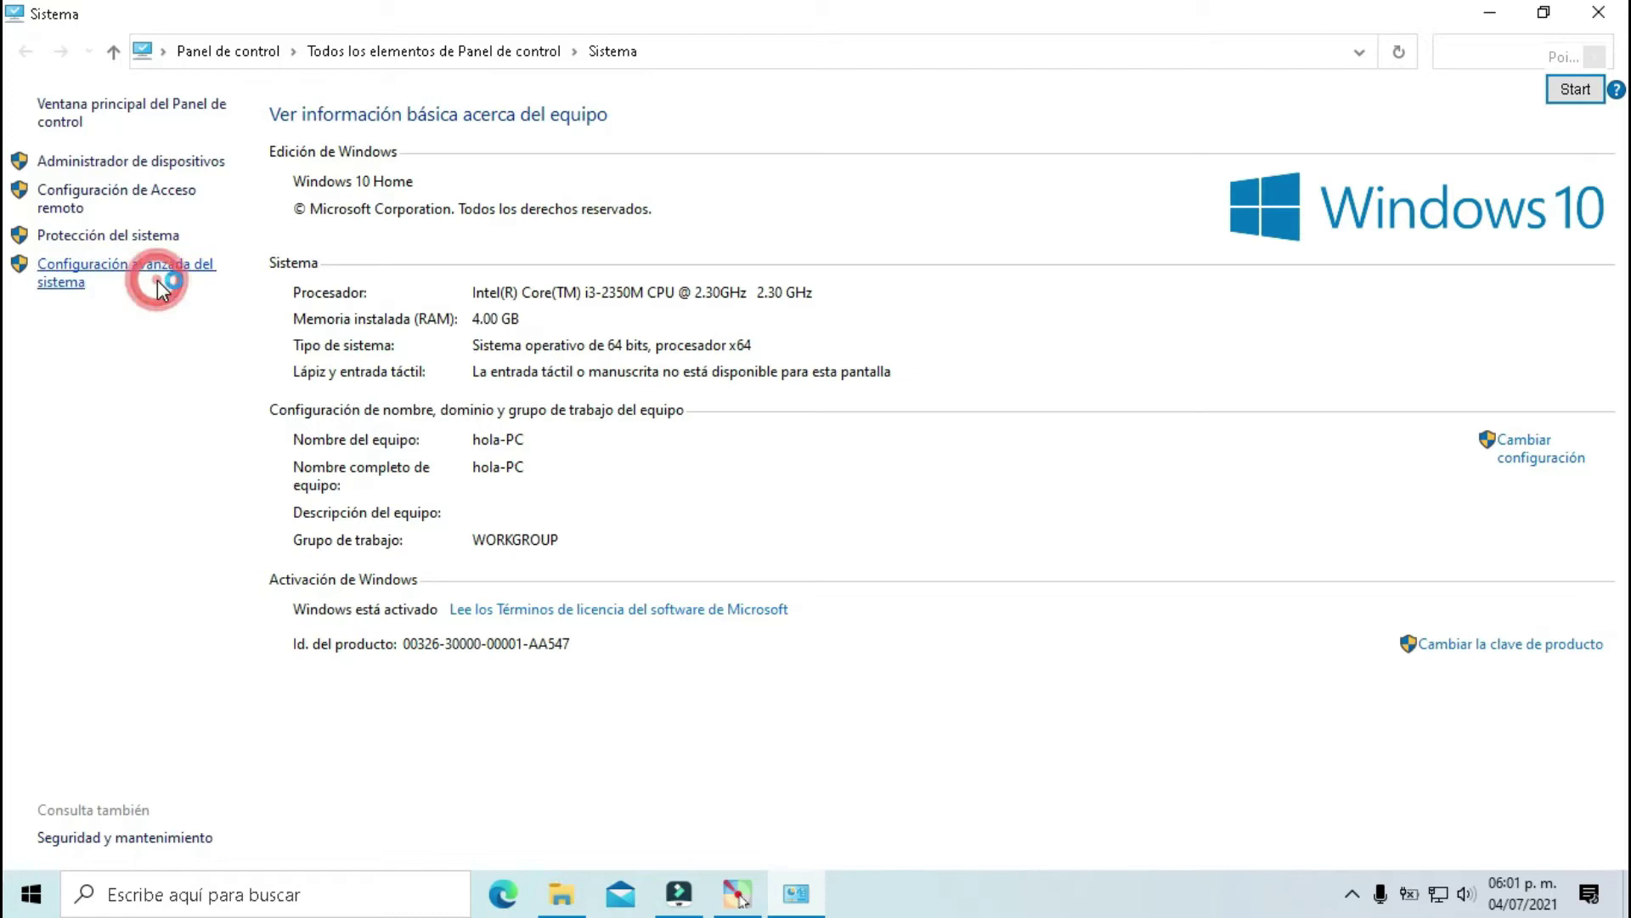
pyautogui.moveTo(286, 51); pyautogui.dragTo(957, 181)
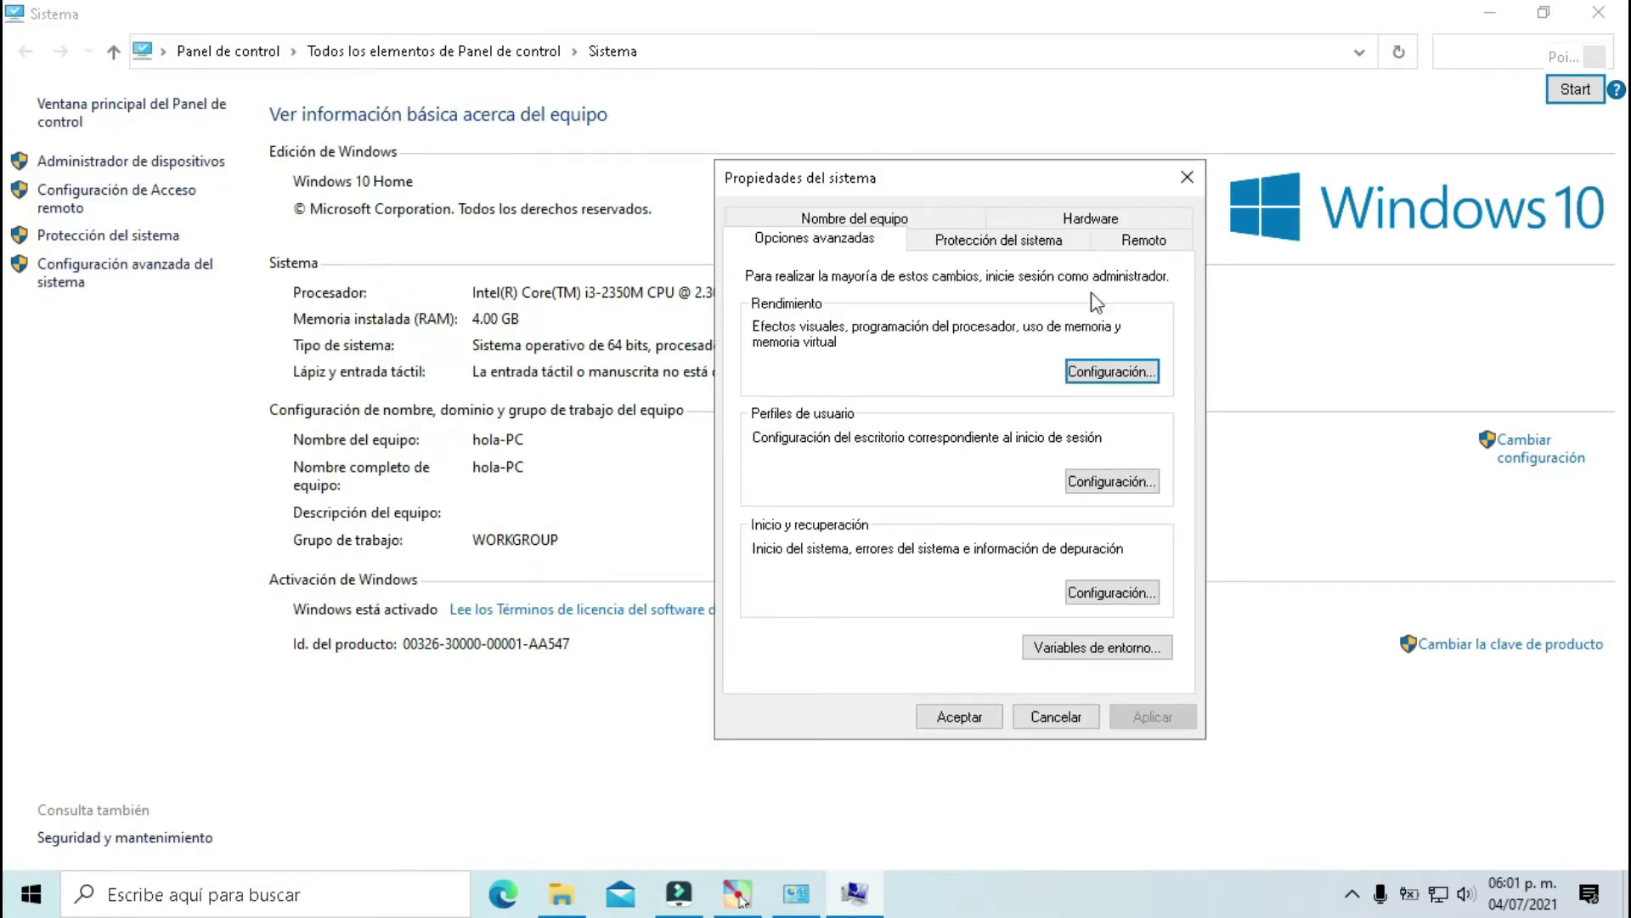
# Step: Open the virtual memory settings from the advanced performance options
pyautogui.click(1099, 377)
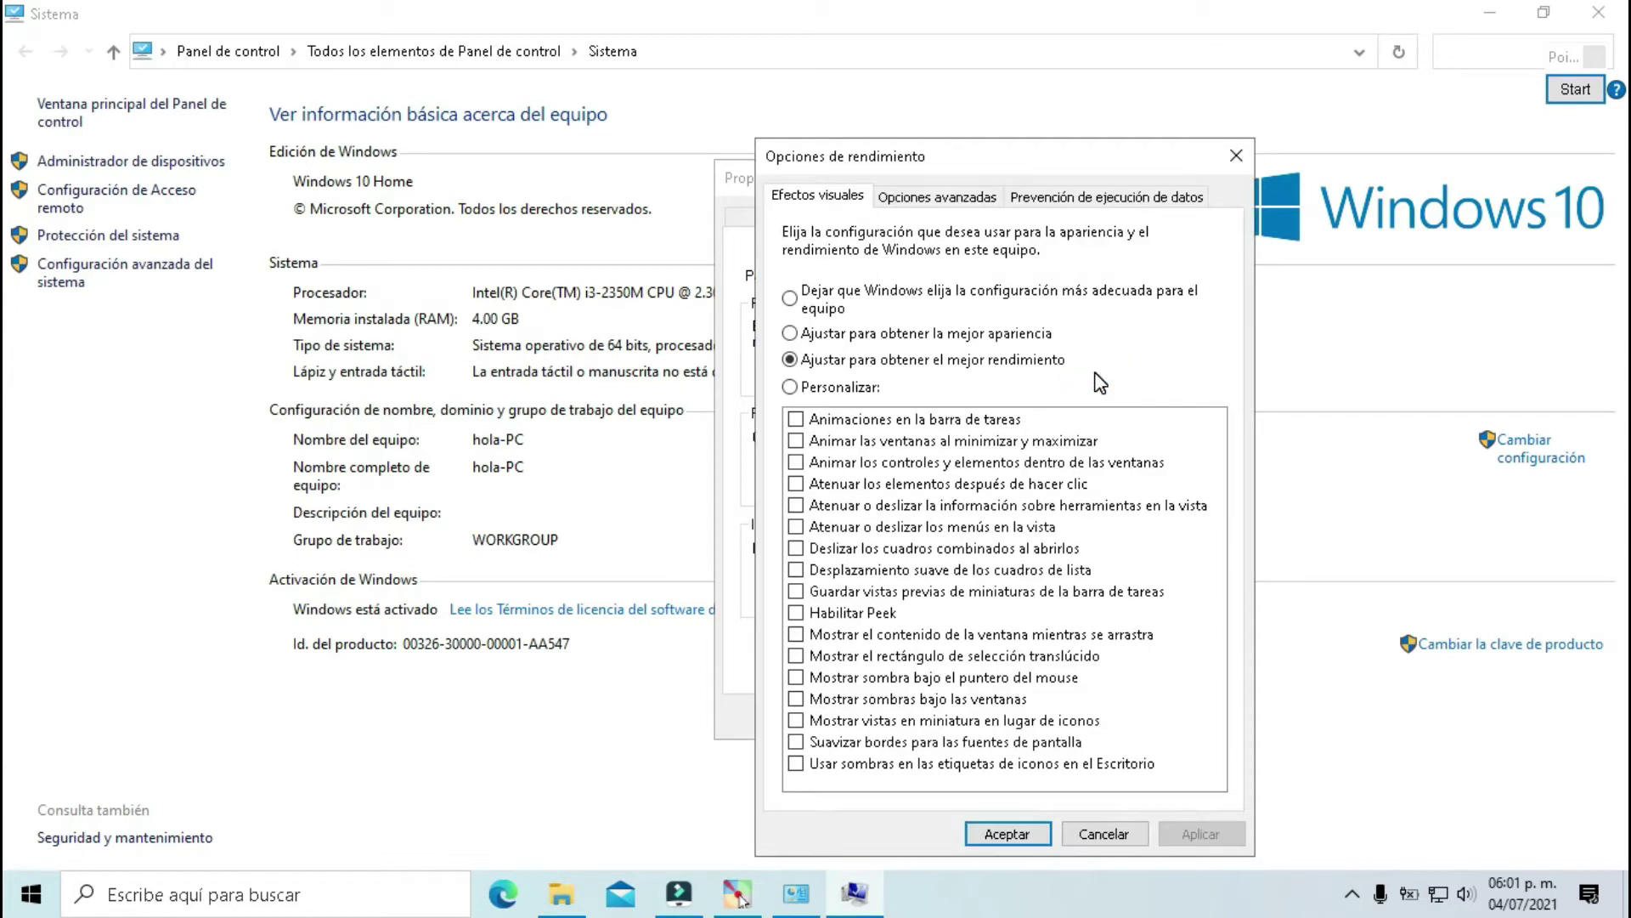
pyautogui.click(929, 203)
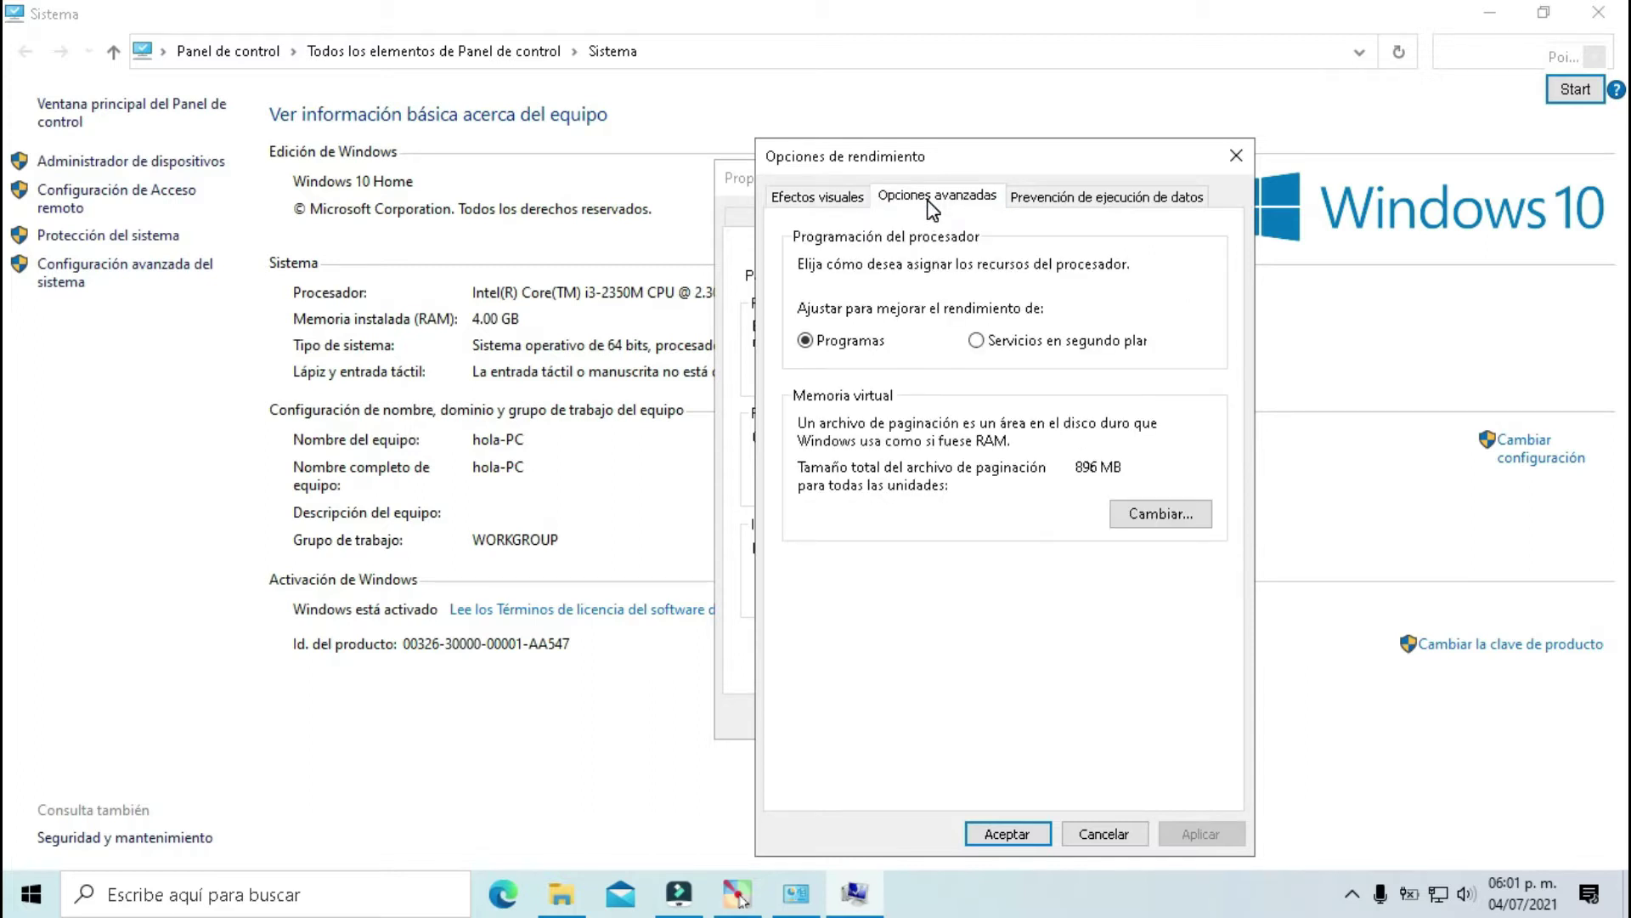
pyautogui.click(1139, 517)
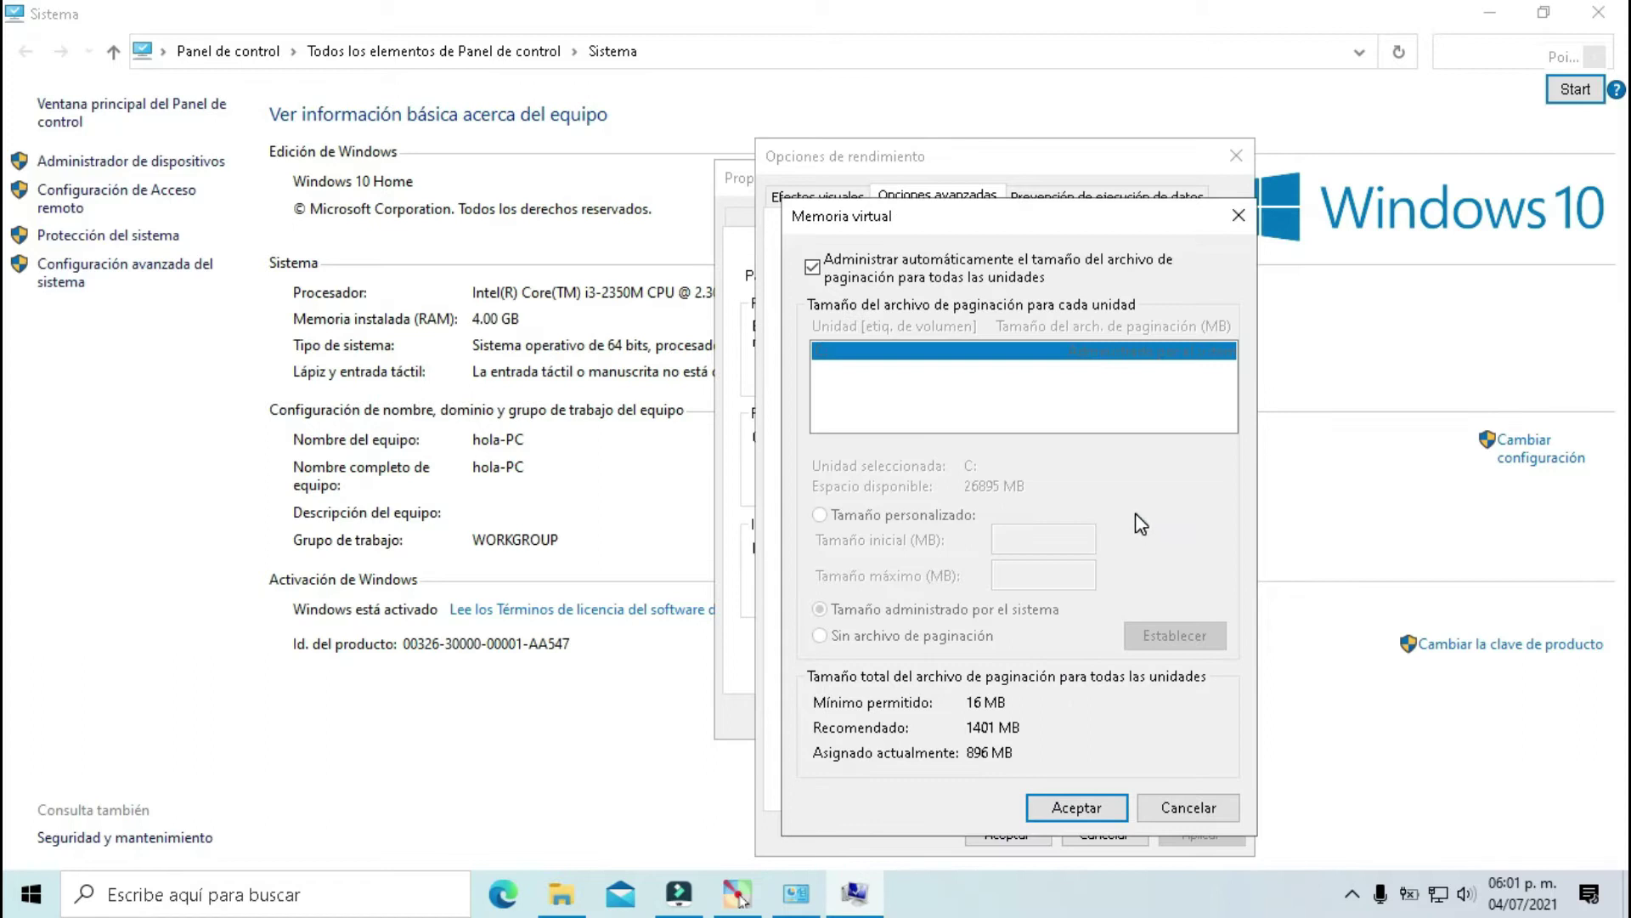
# Step: Turn off automatic paging file management for all drives and choose a custom size for drive C:
pyautogui.moveTo(986, 221); pyautogui.dragTo(961, 181)
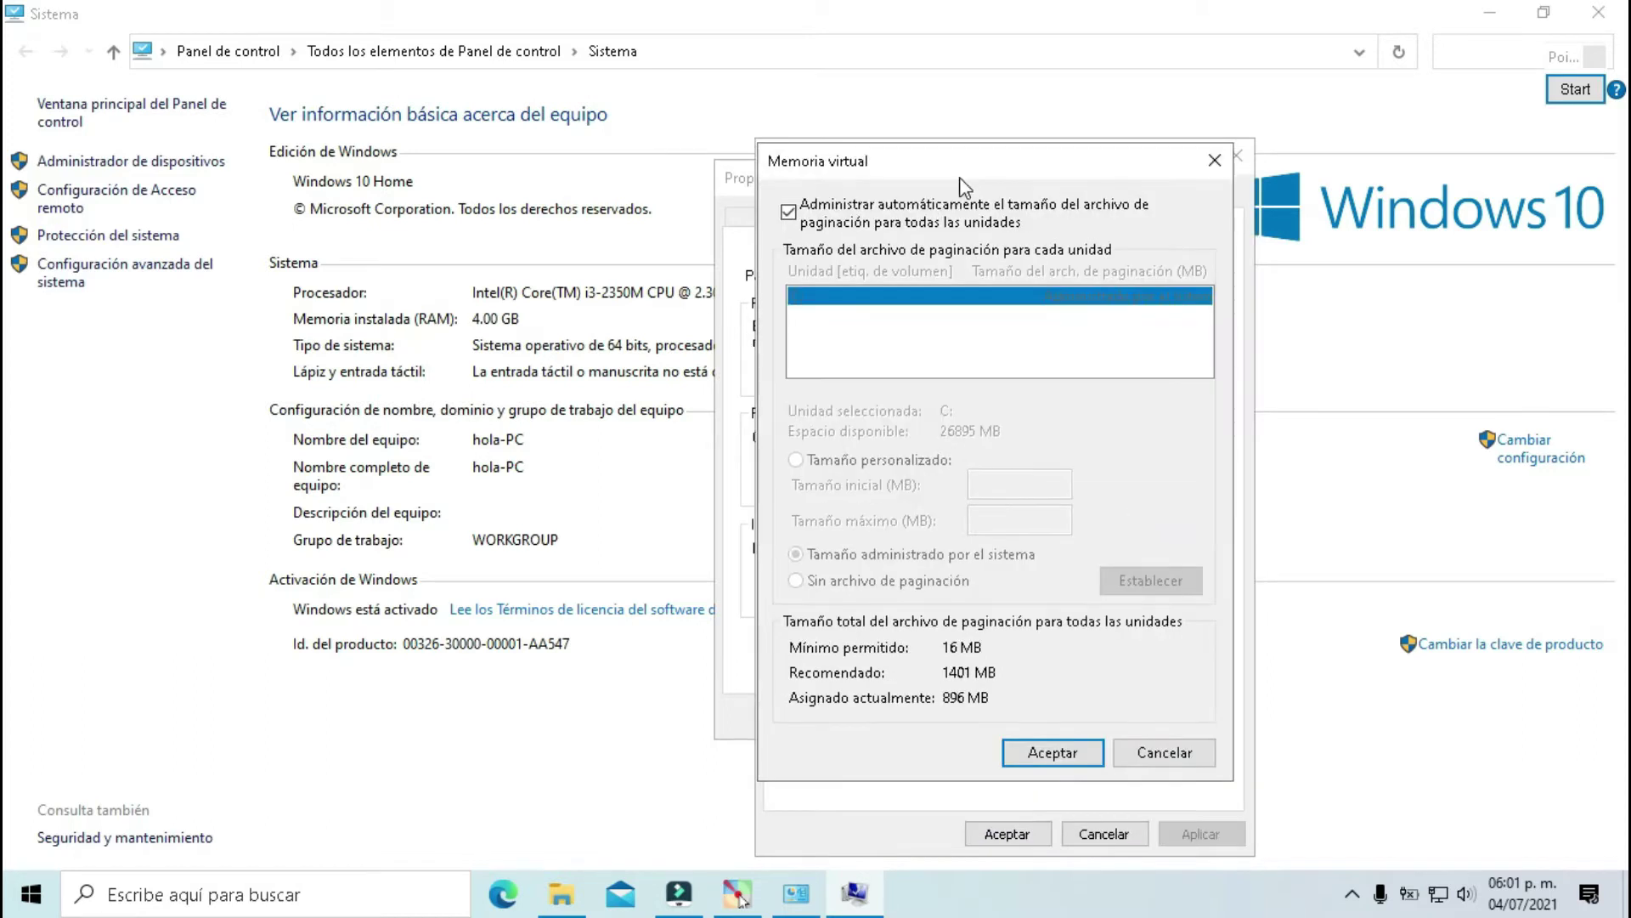
pyautogui.click(791, 214)
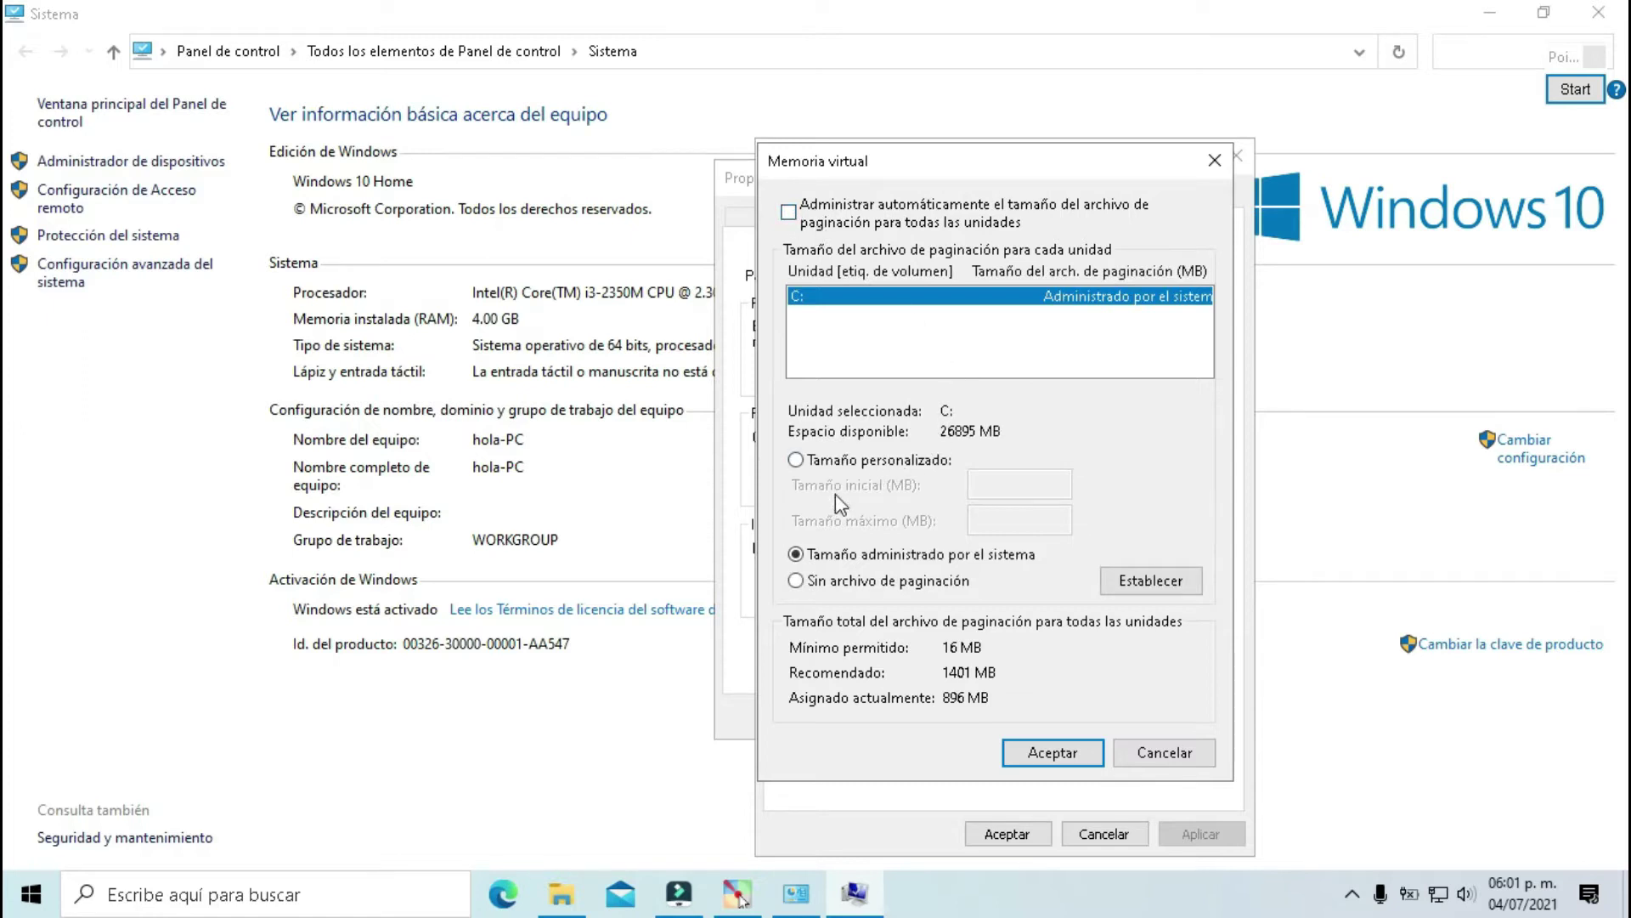
pyautogui.click(808, 467)
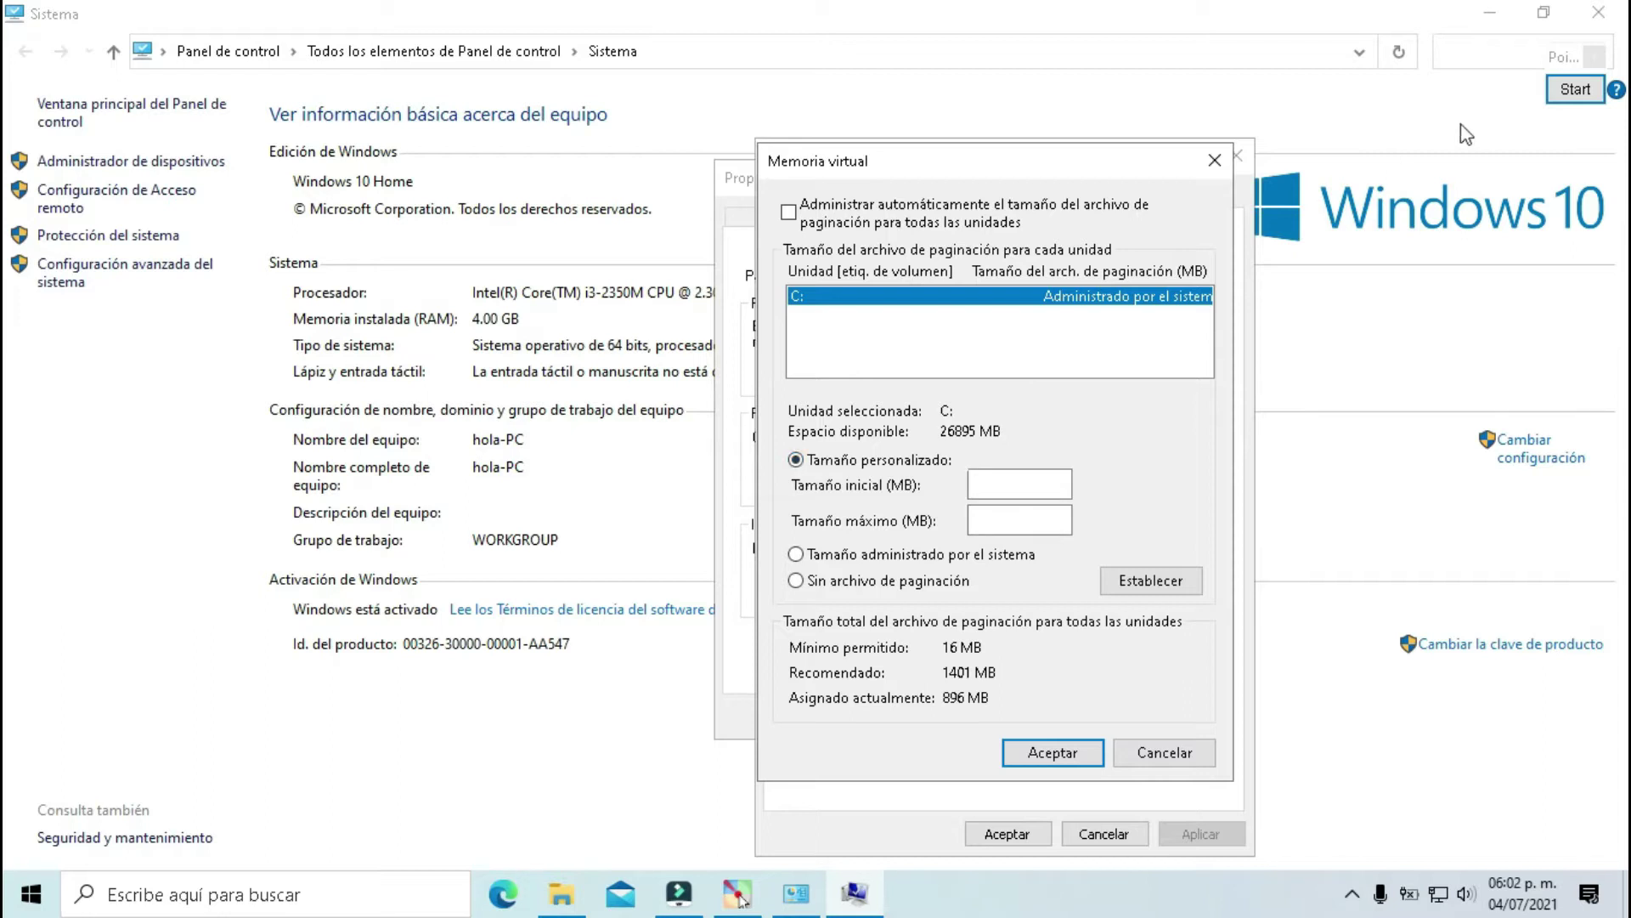
pyautogui.click(1575, 89)
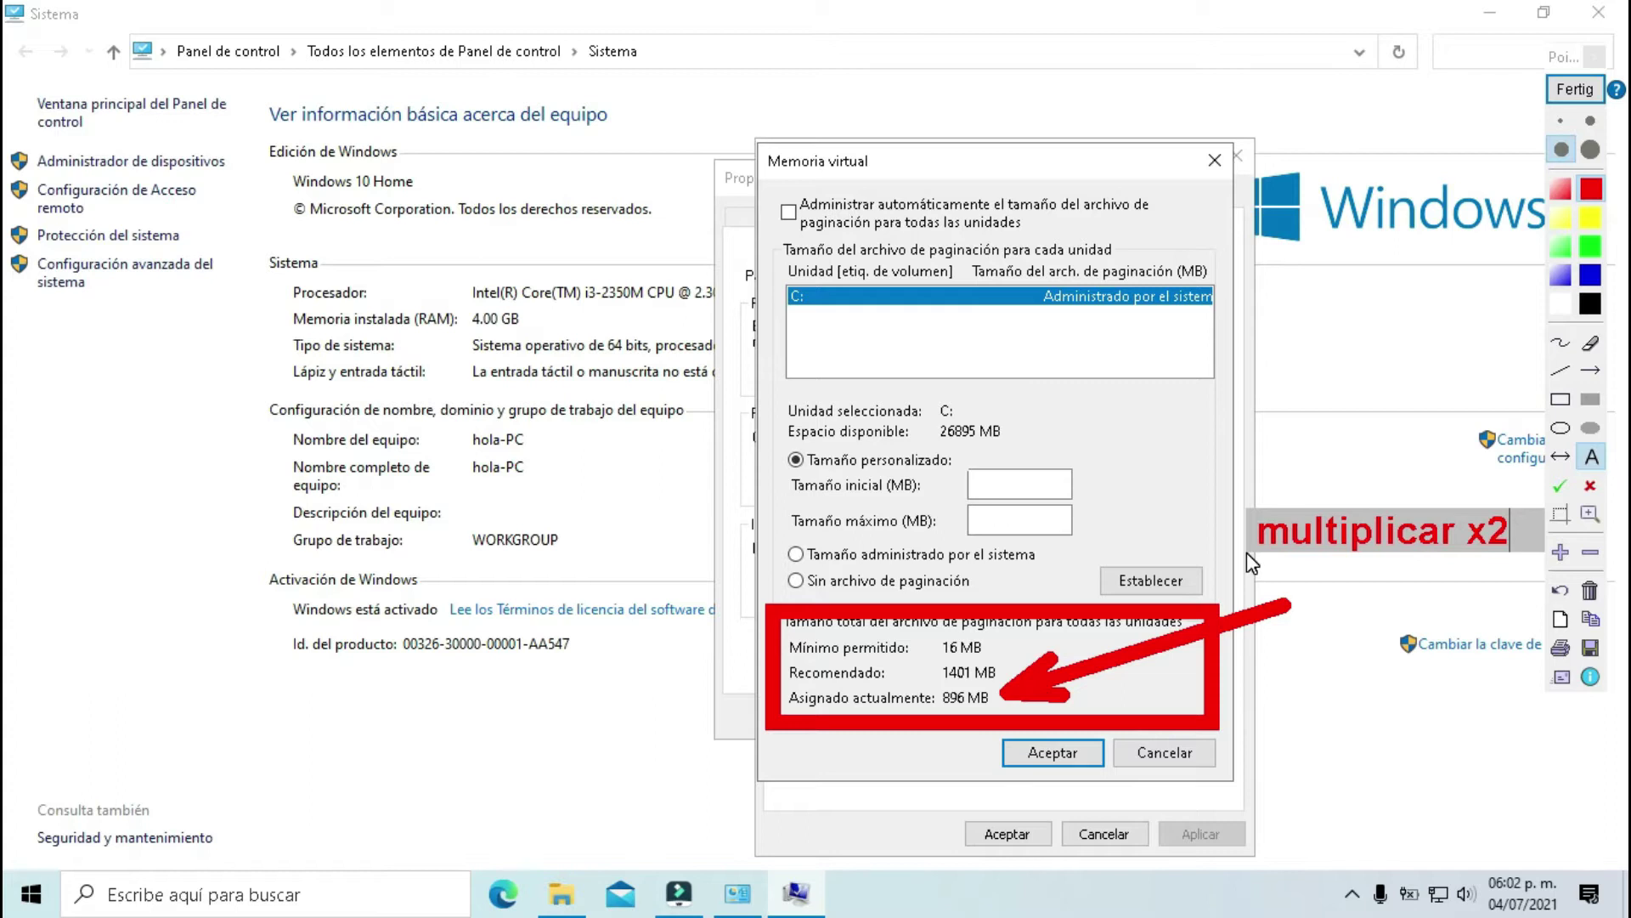
pyautogui.click(1575, 90)
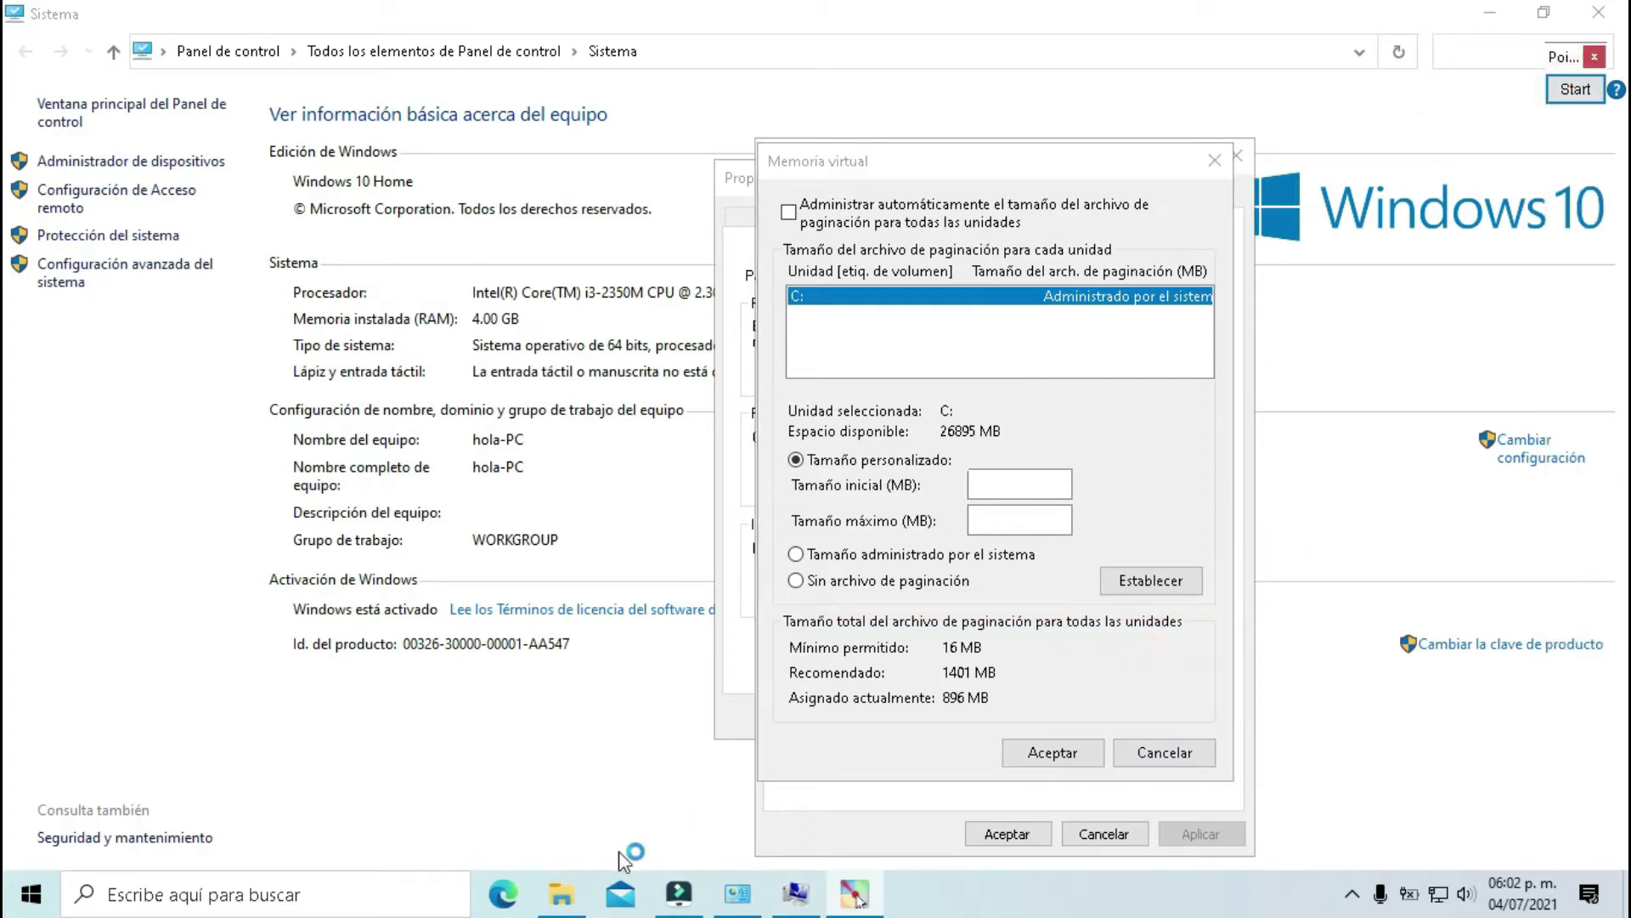
# Step: Search for the Calculator with "cal" and open it beside the virtual memory settings
pyautogui.click(317, 892)
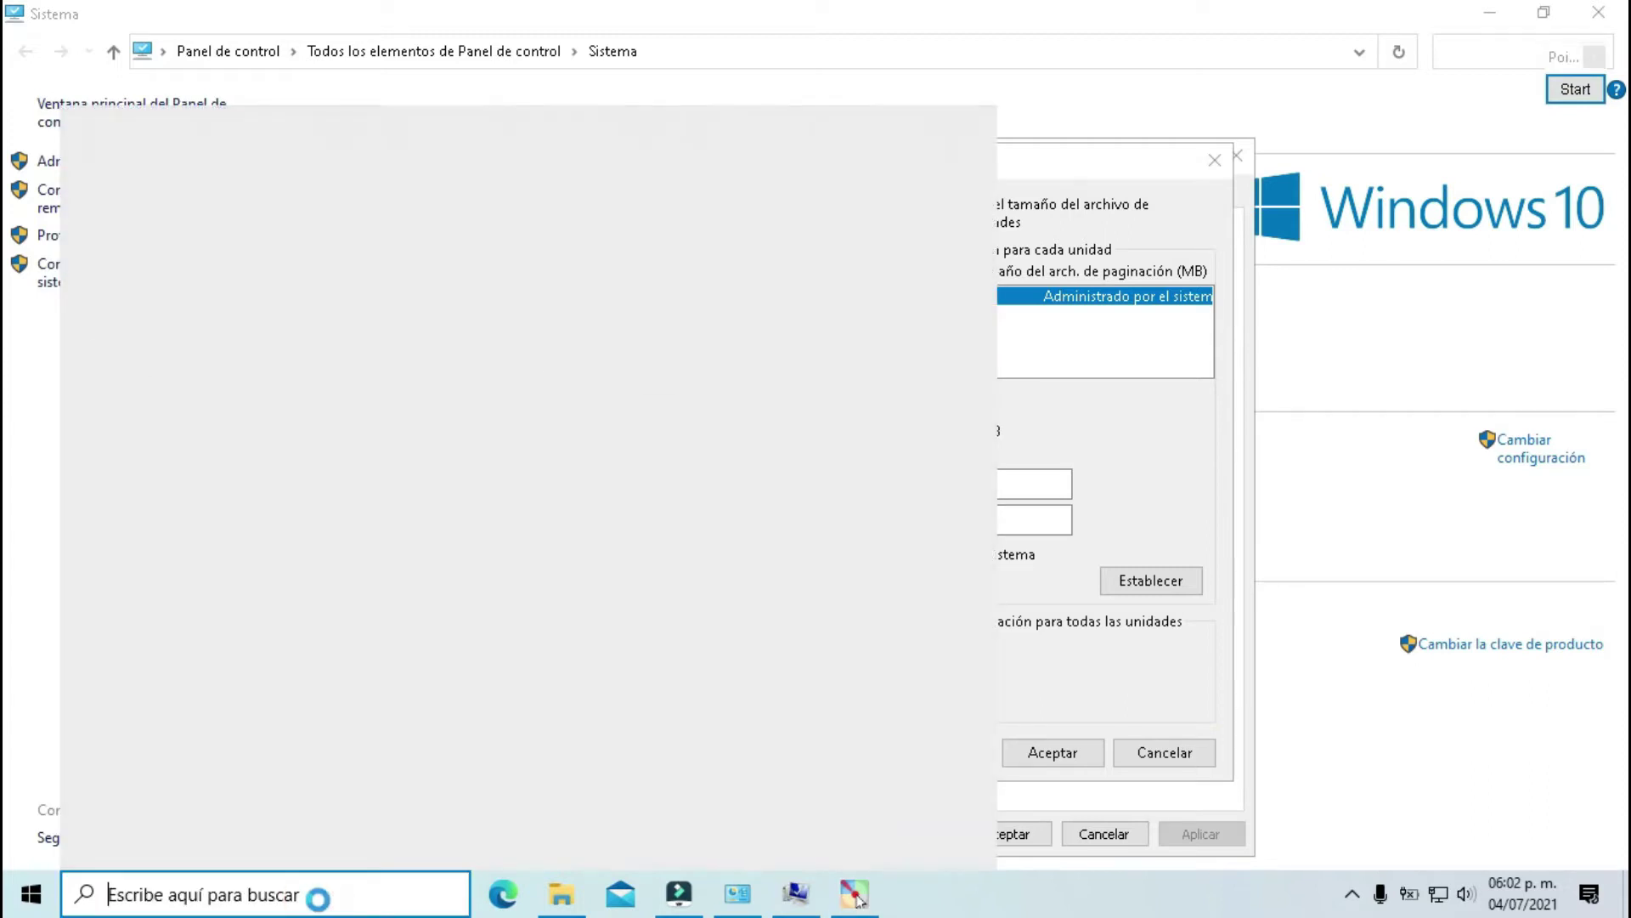
pyautogui.write('cal')
pyautogui.click(204, 259)
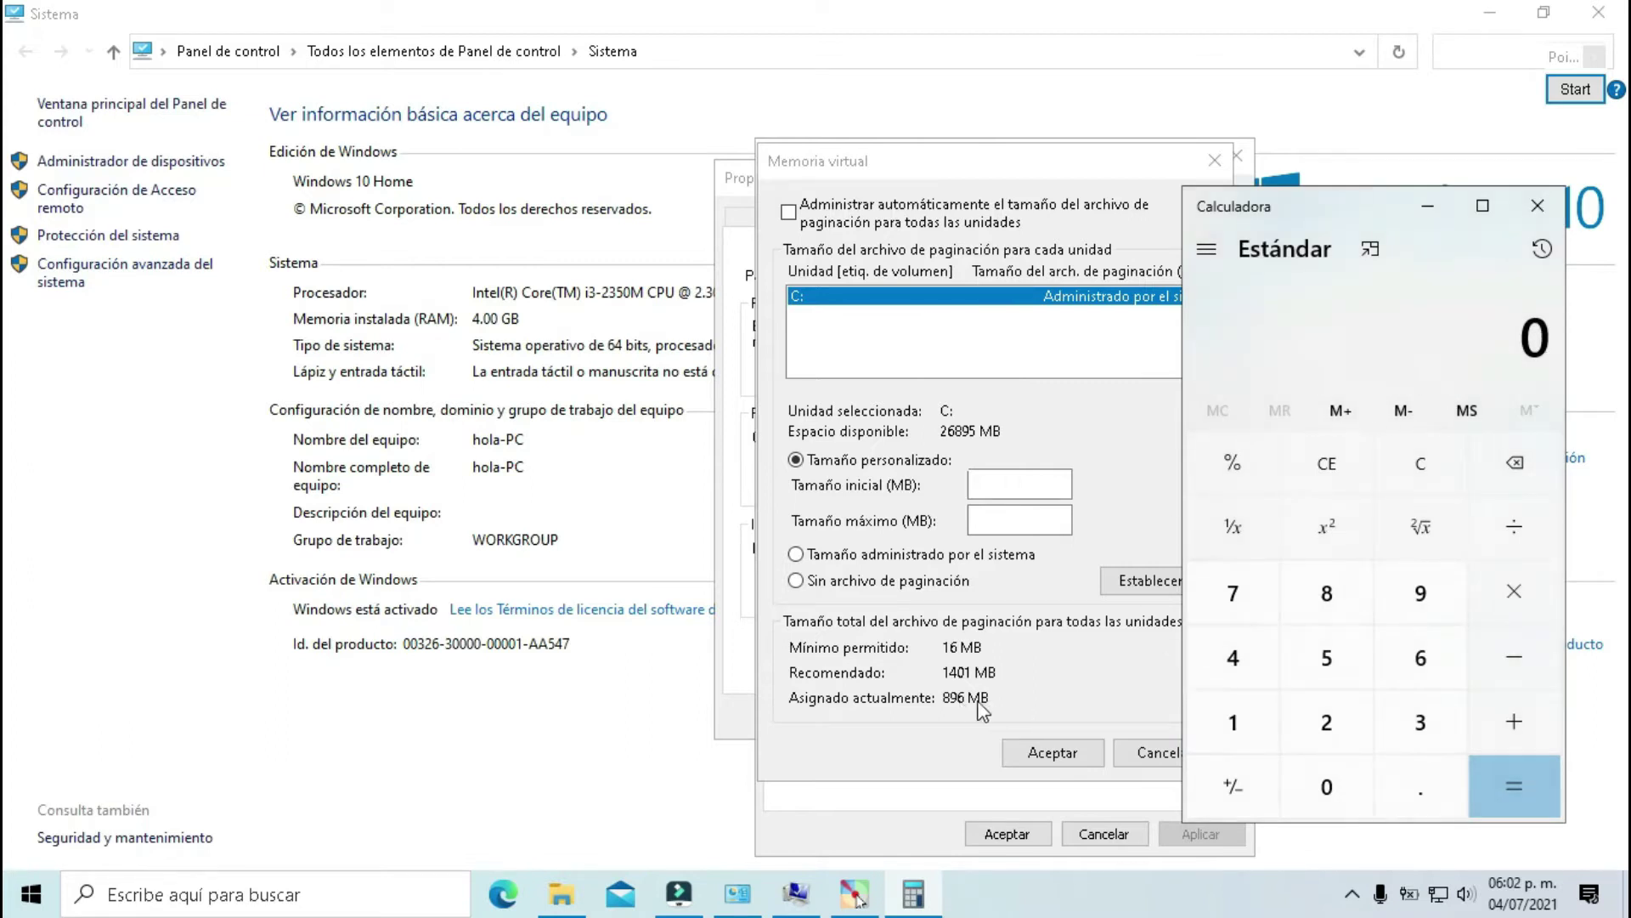
# Step: Multiply the currently assigned paging file size, 896 MB, by 2 in the Calculator
pyautogui.click(1318, 605)
pyautogui.click(1402, 597)
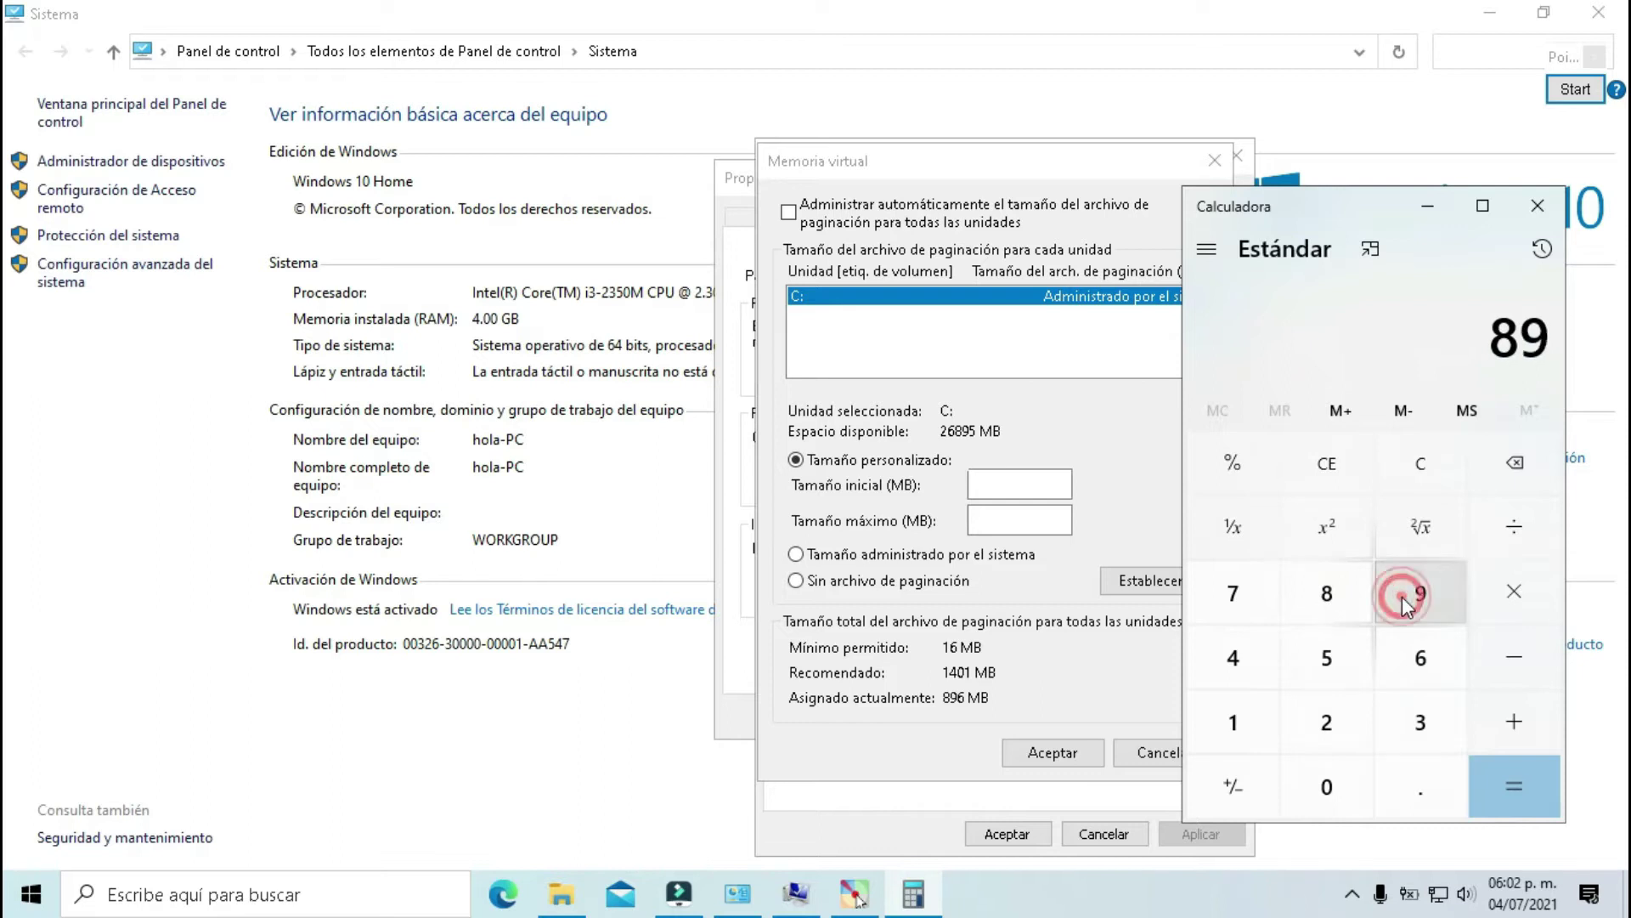
pyautogui.click(1411, 656)
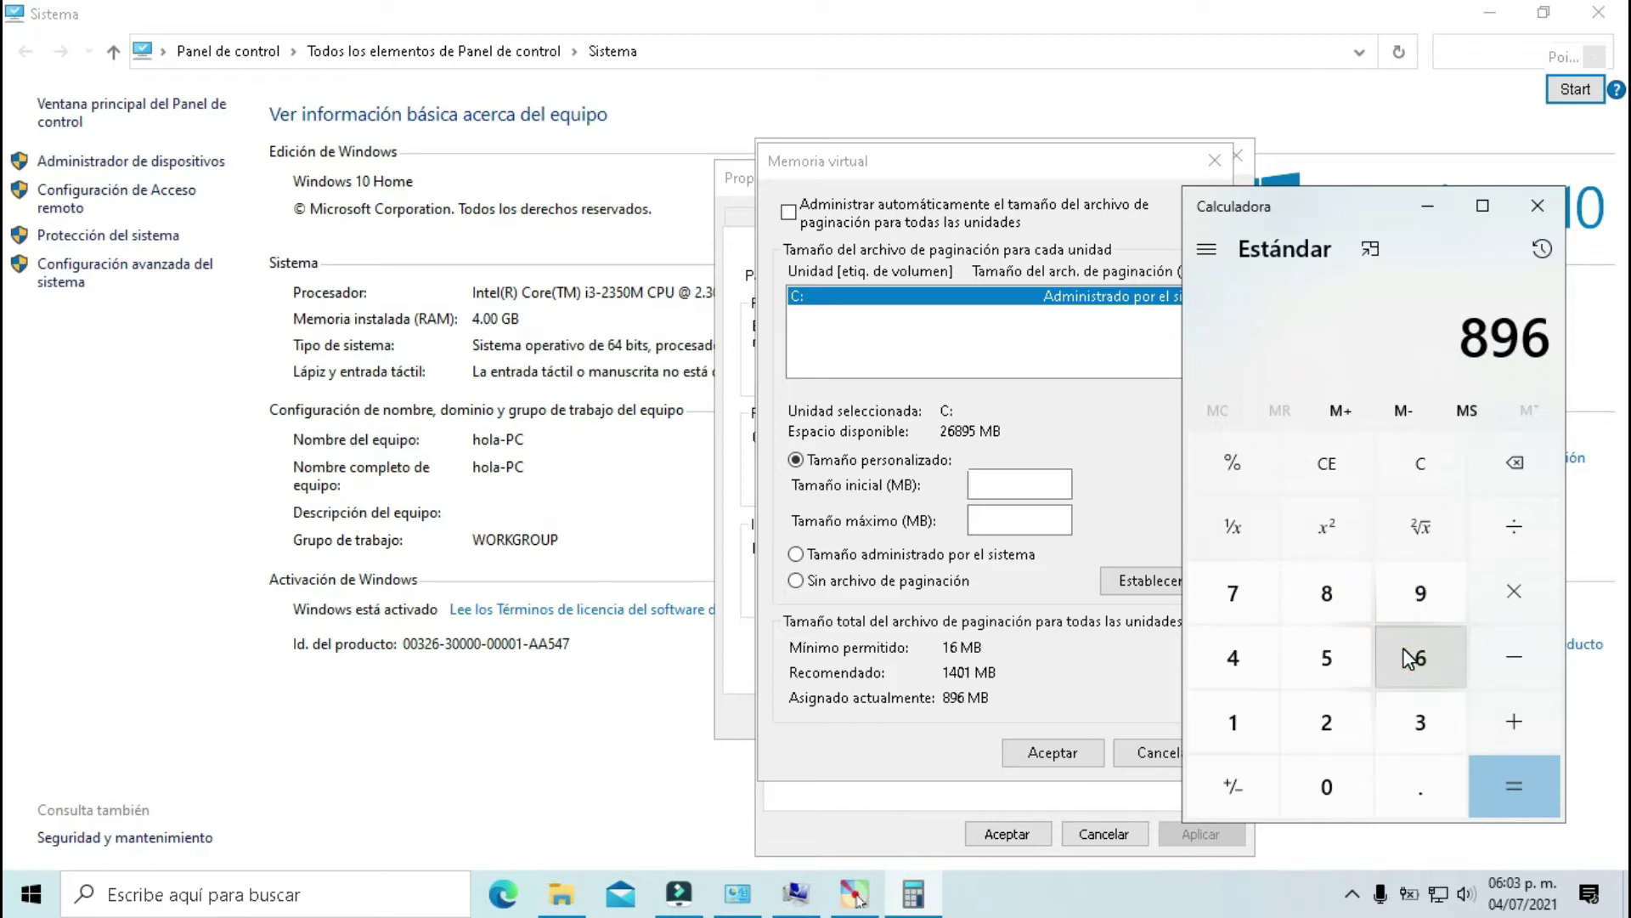
pyautogui.click(1514, 600)
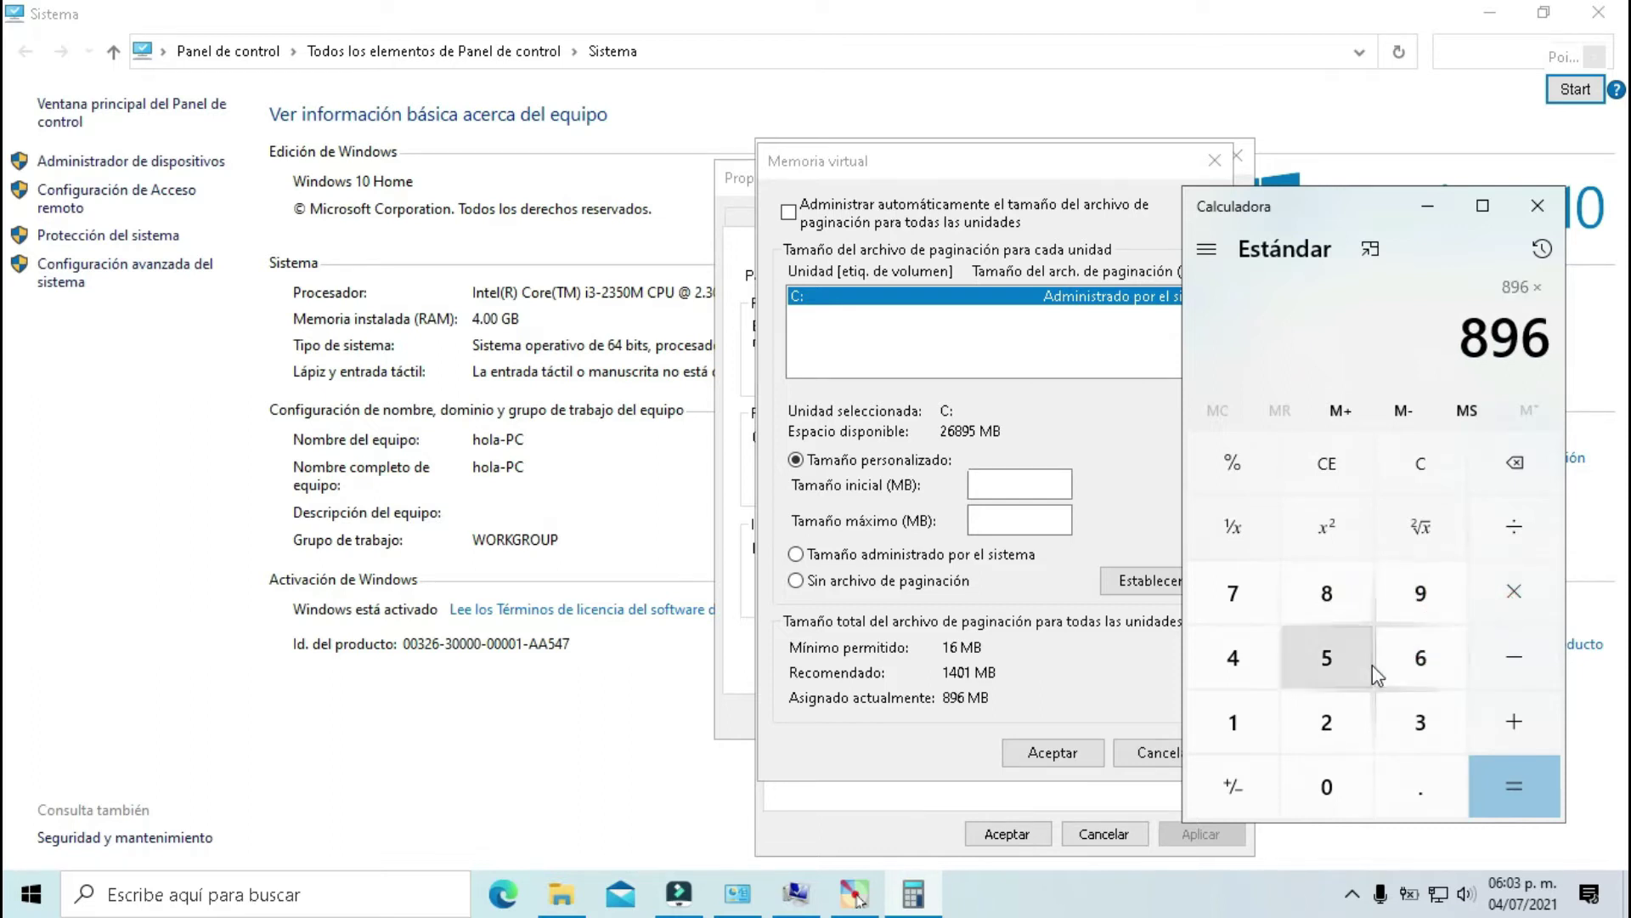
pyautogui.click(1326, 721)
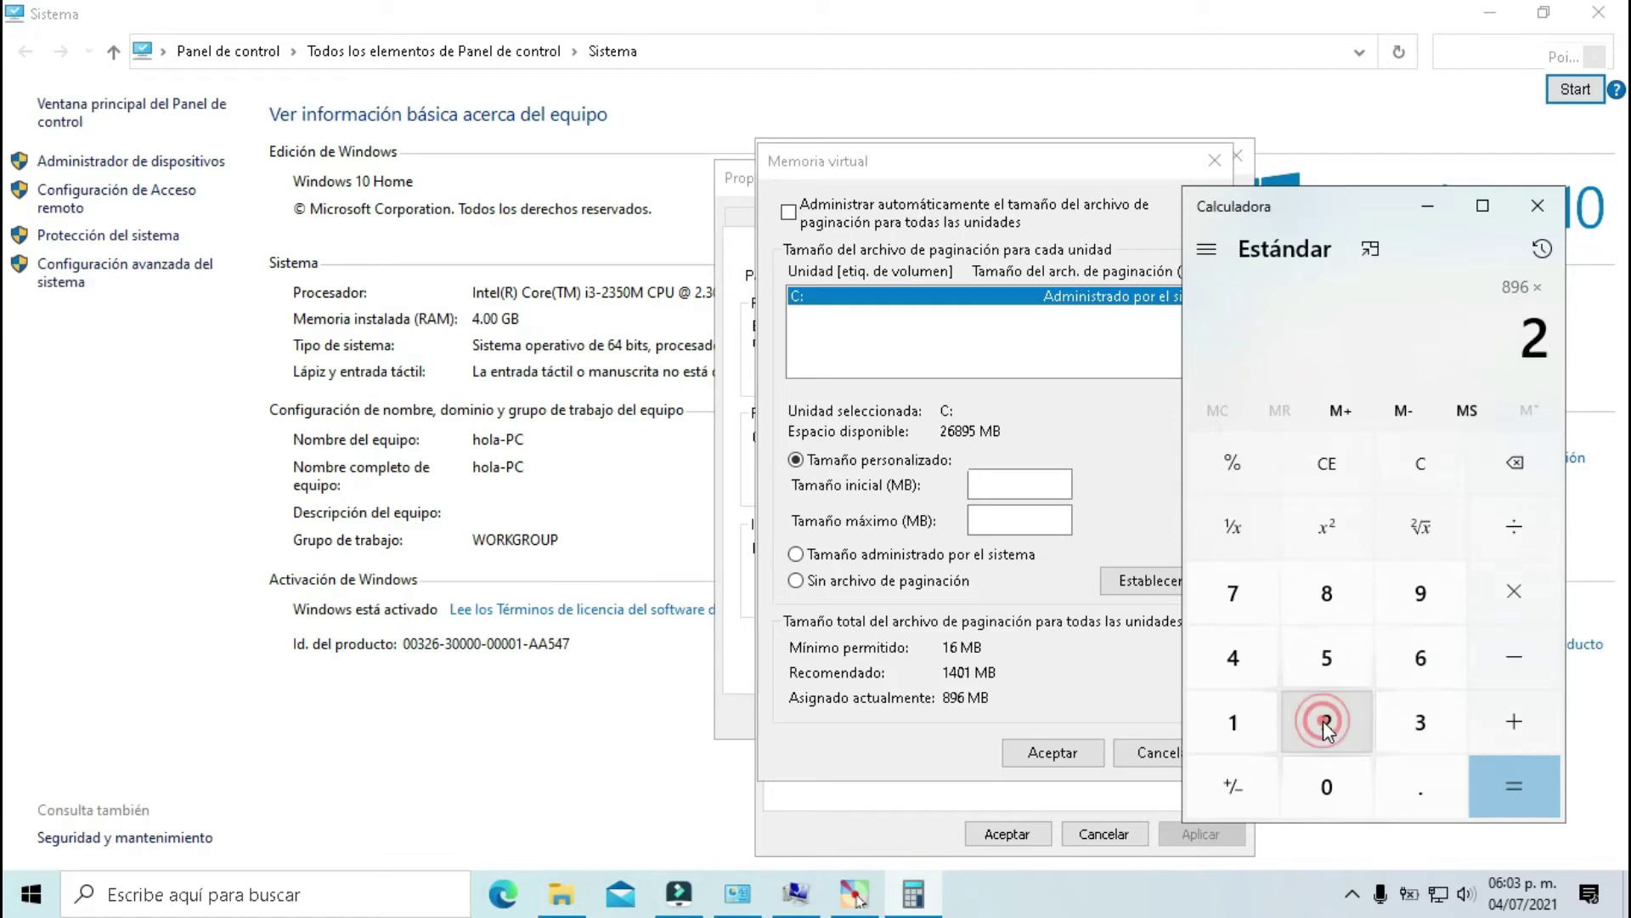
pyautogui.click(1497, 801)
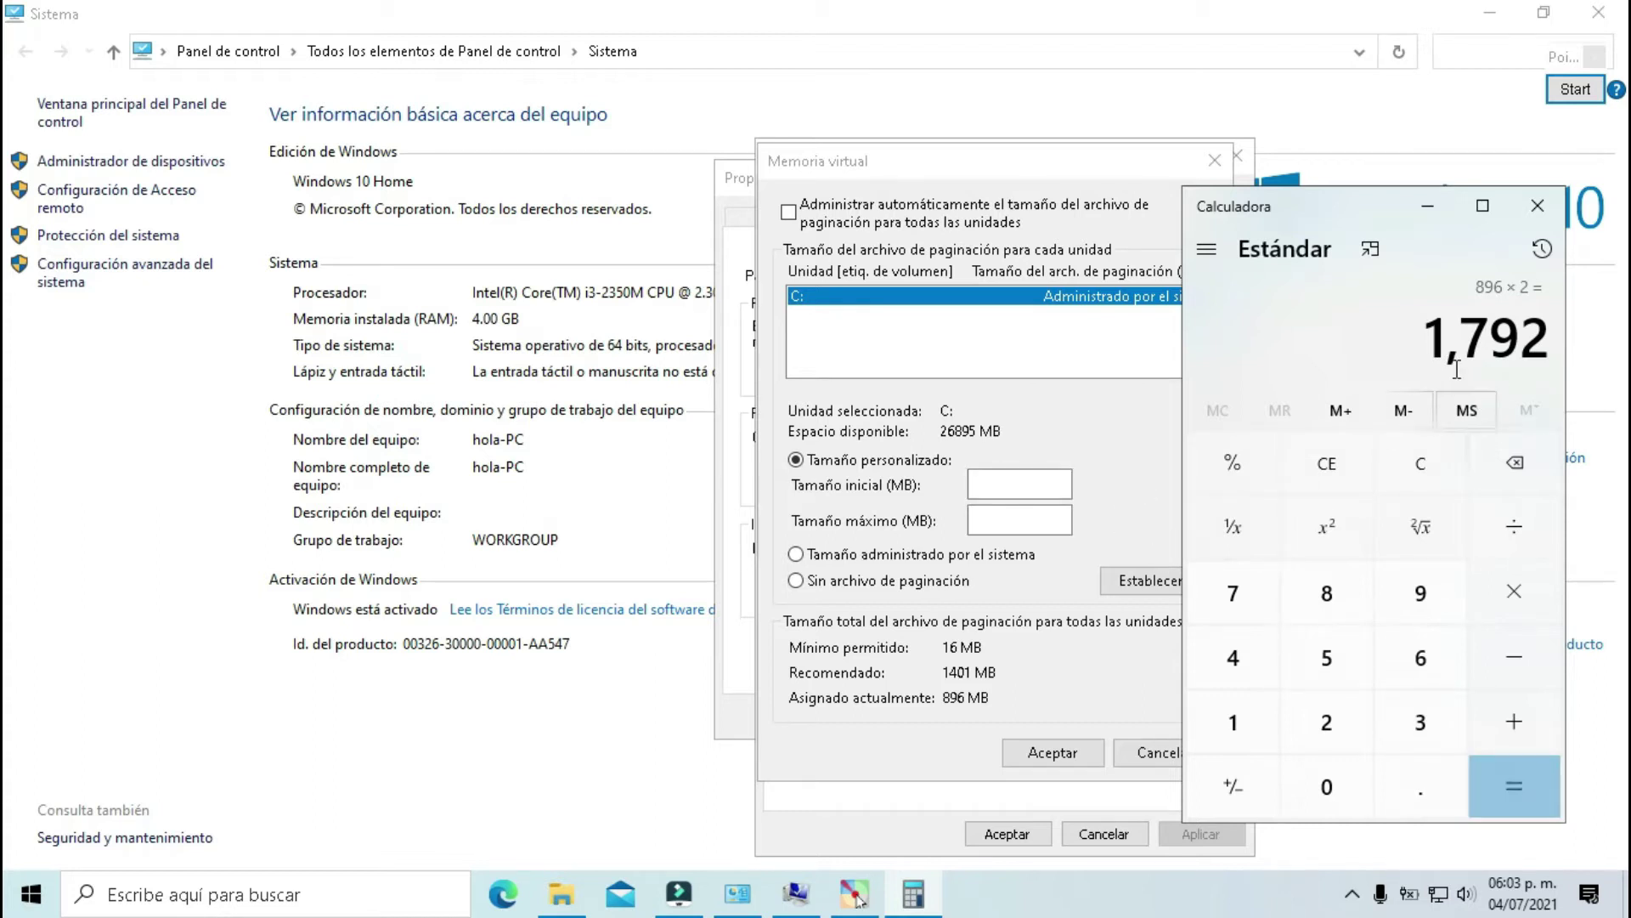
# Step: Set the custom paging file's initial size to 1792 MB and clear the calculator
pyautogui.moveTo(1411, 337); pyautogui.dragTo(1524, 344)
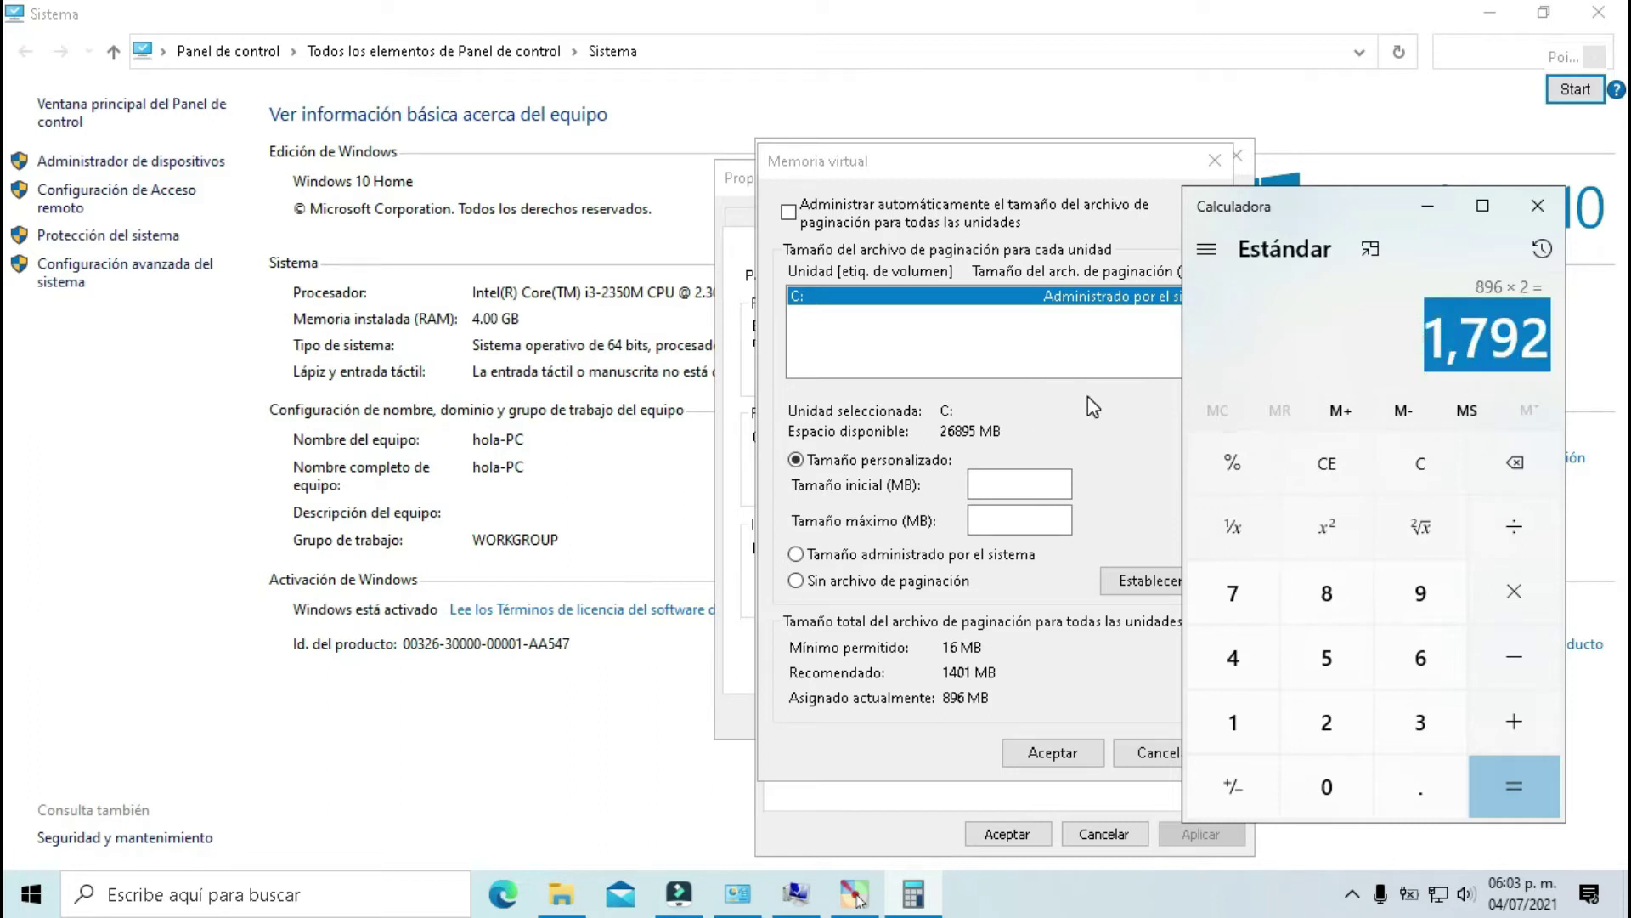
pyautogui.click(1008, 478)
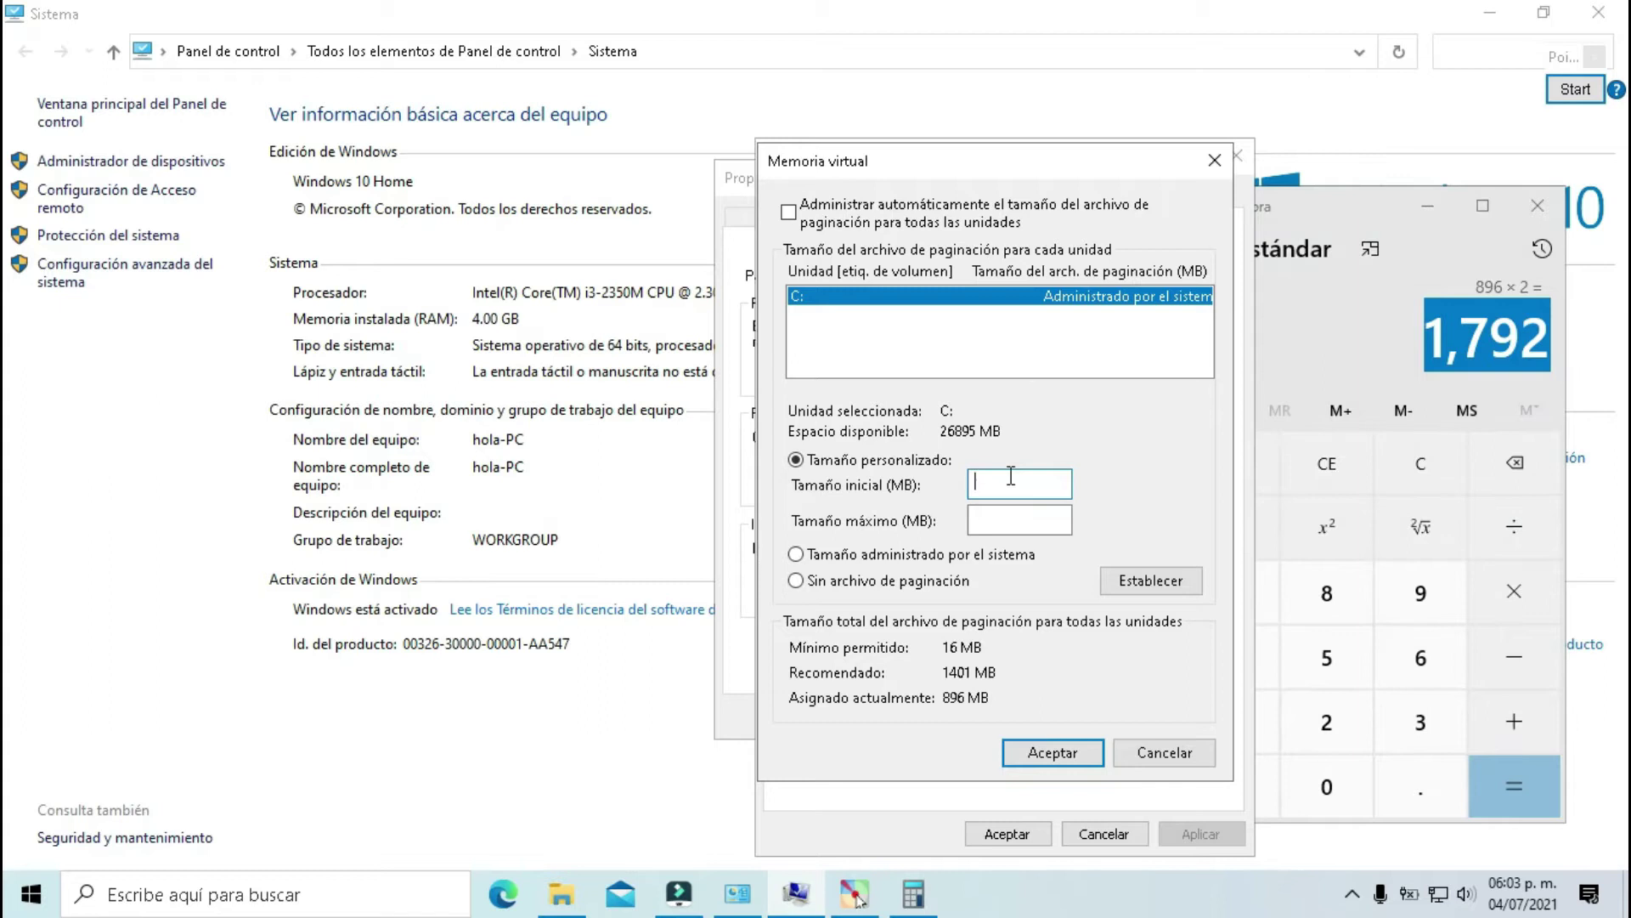
pyautogui.write('1792')
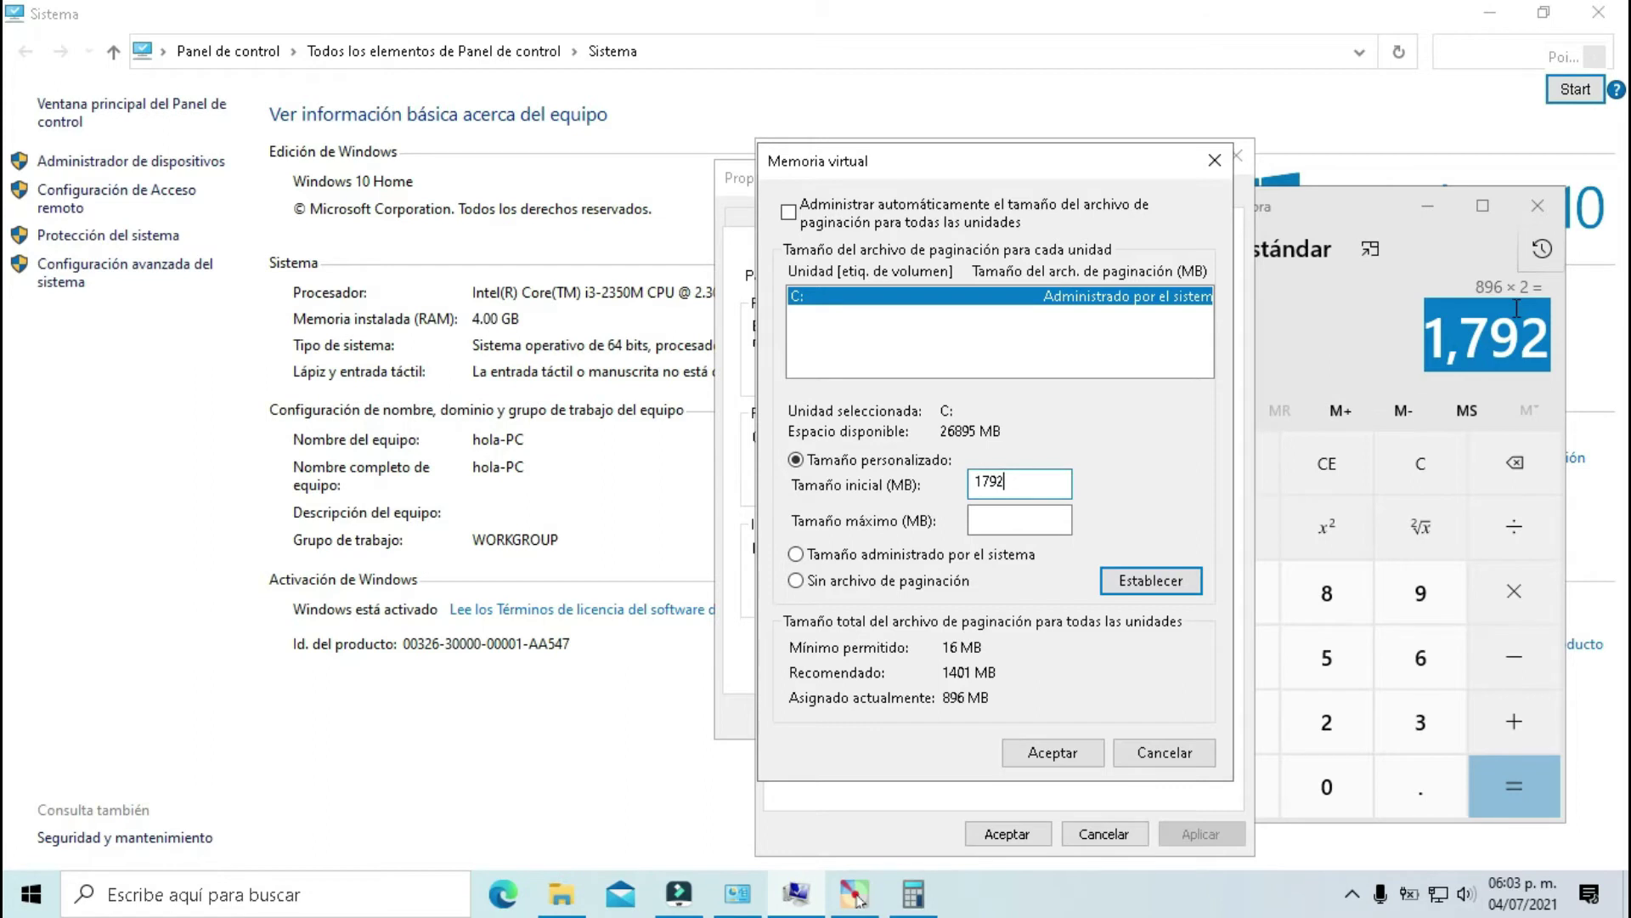
pyautogui.click(1436, 446)
pyautogui.click(1584, 95)
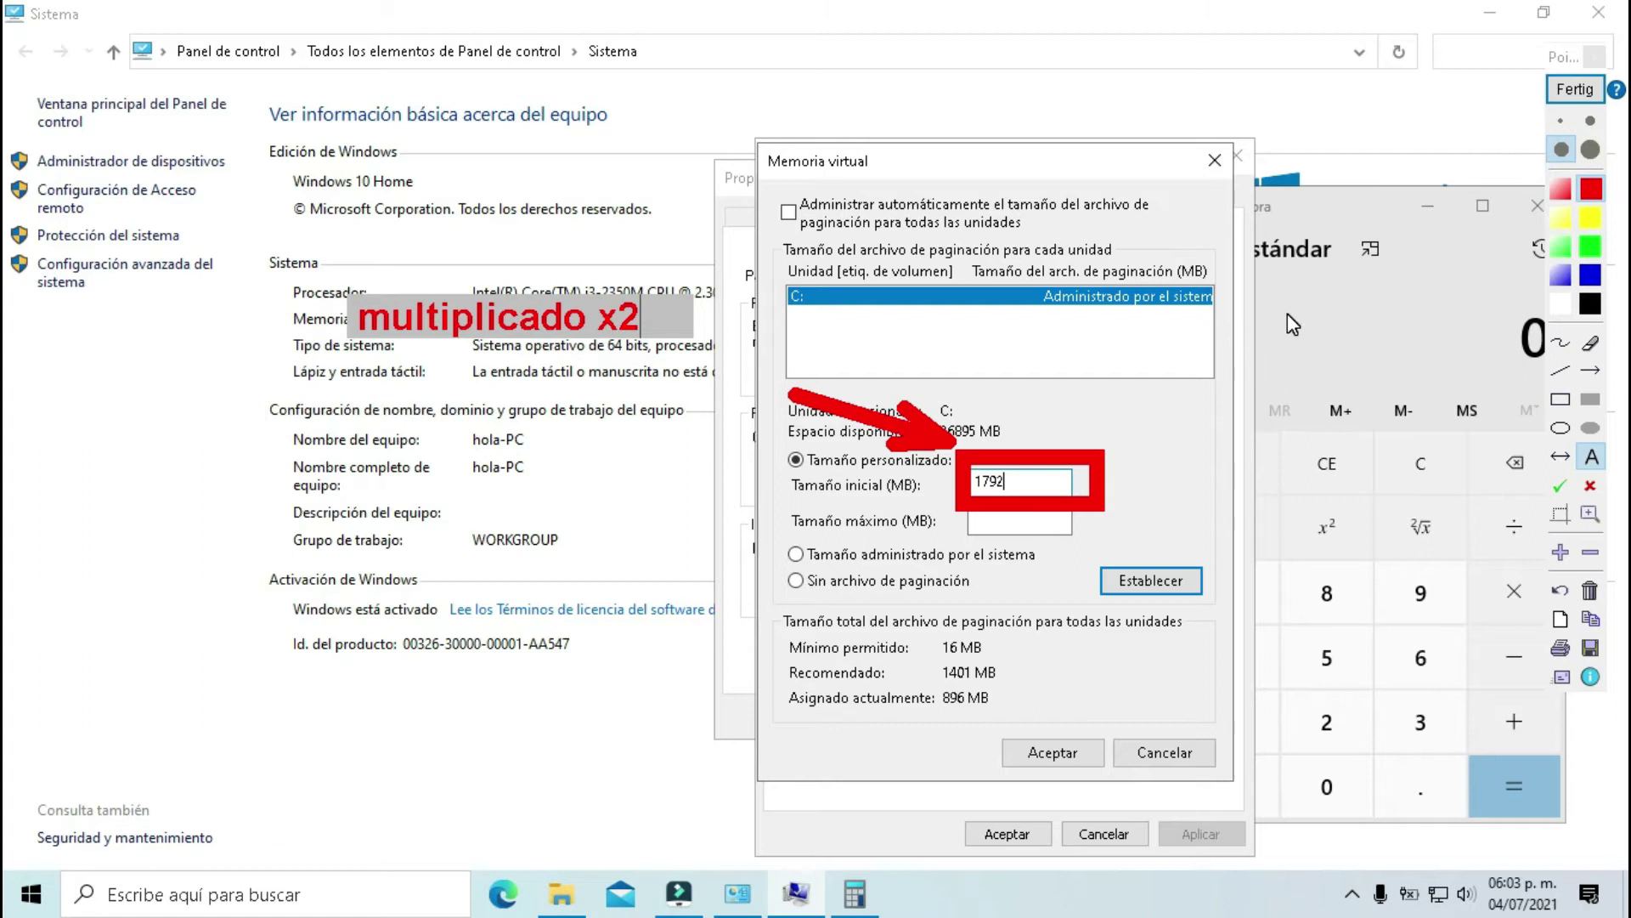
pyautogui.click(1560, 95)
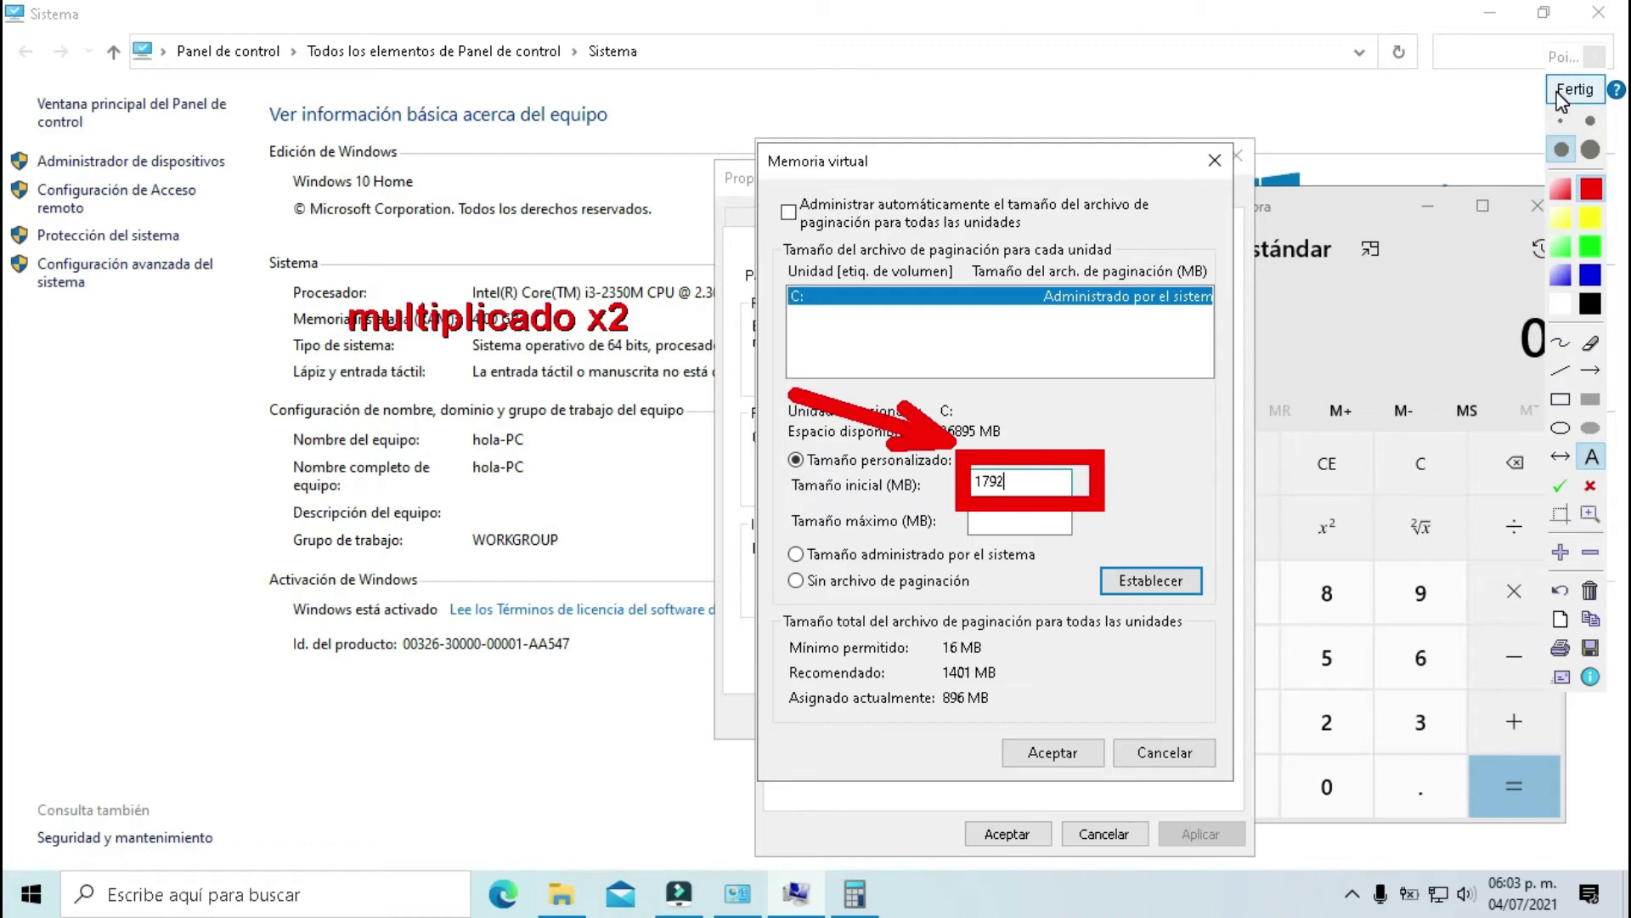
pyautogui.click(1560, 91)
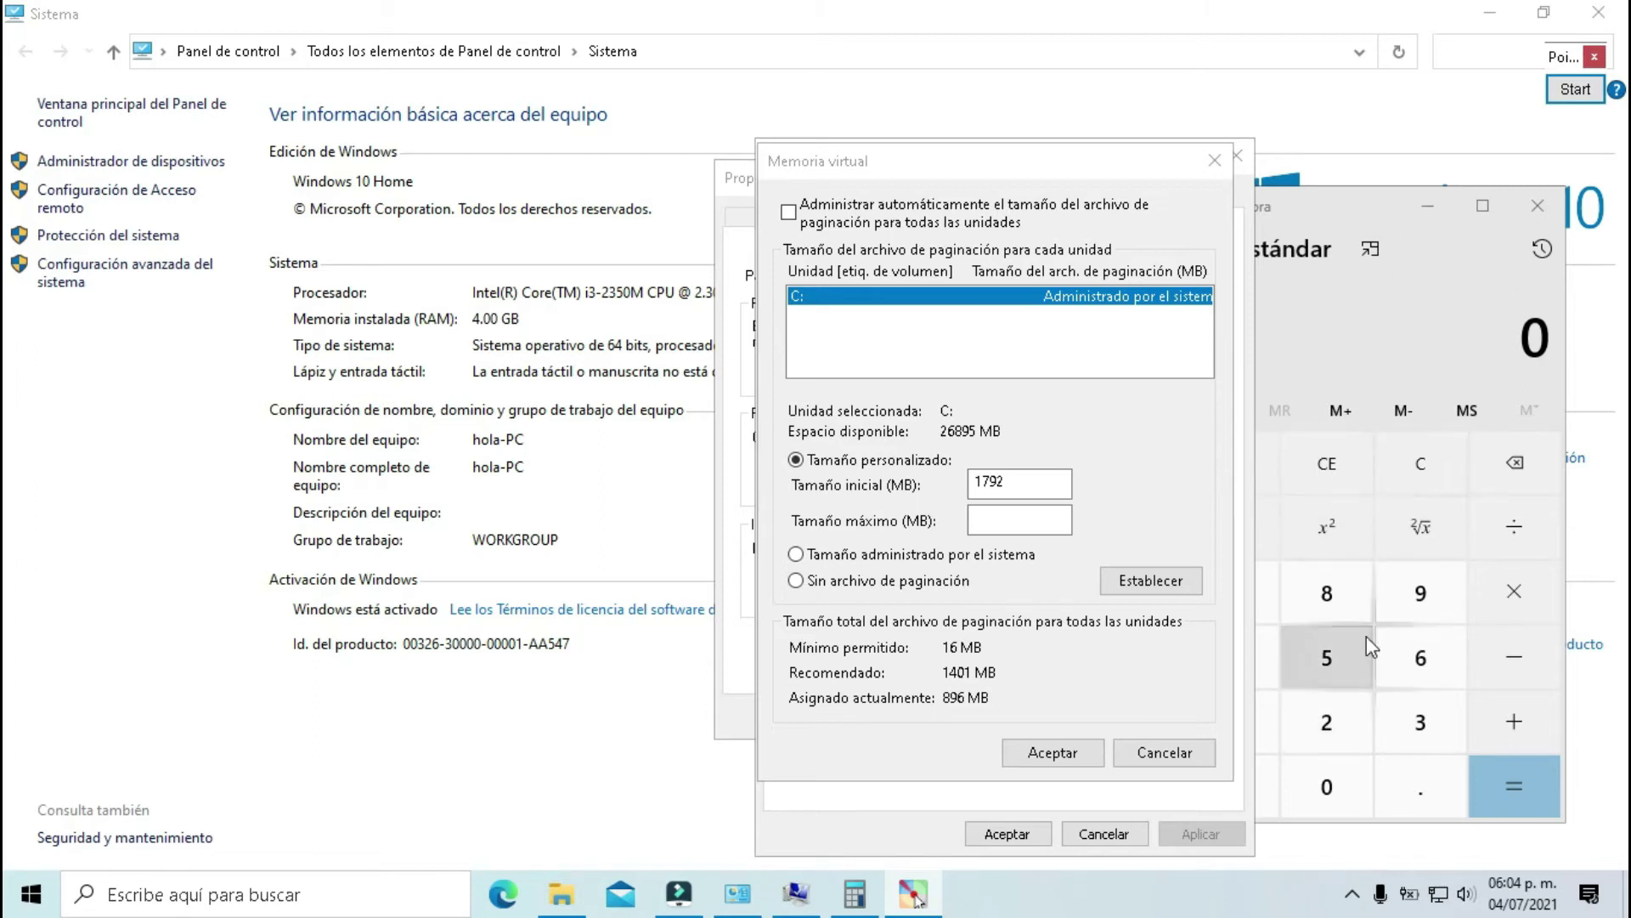
# Step: Multiply the initial size, 1792, by 2 in the Calculator
pyautogui.click(1346, 192)
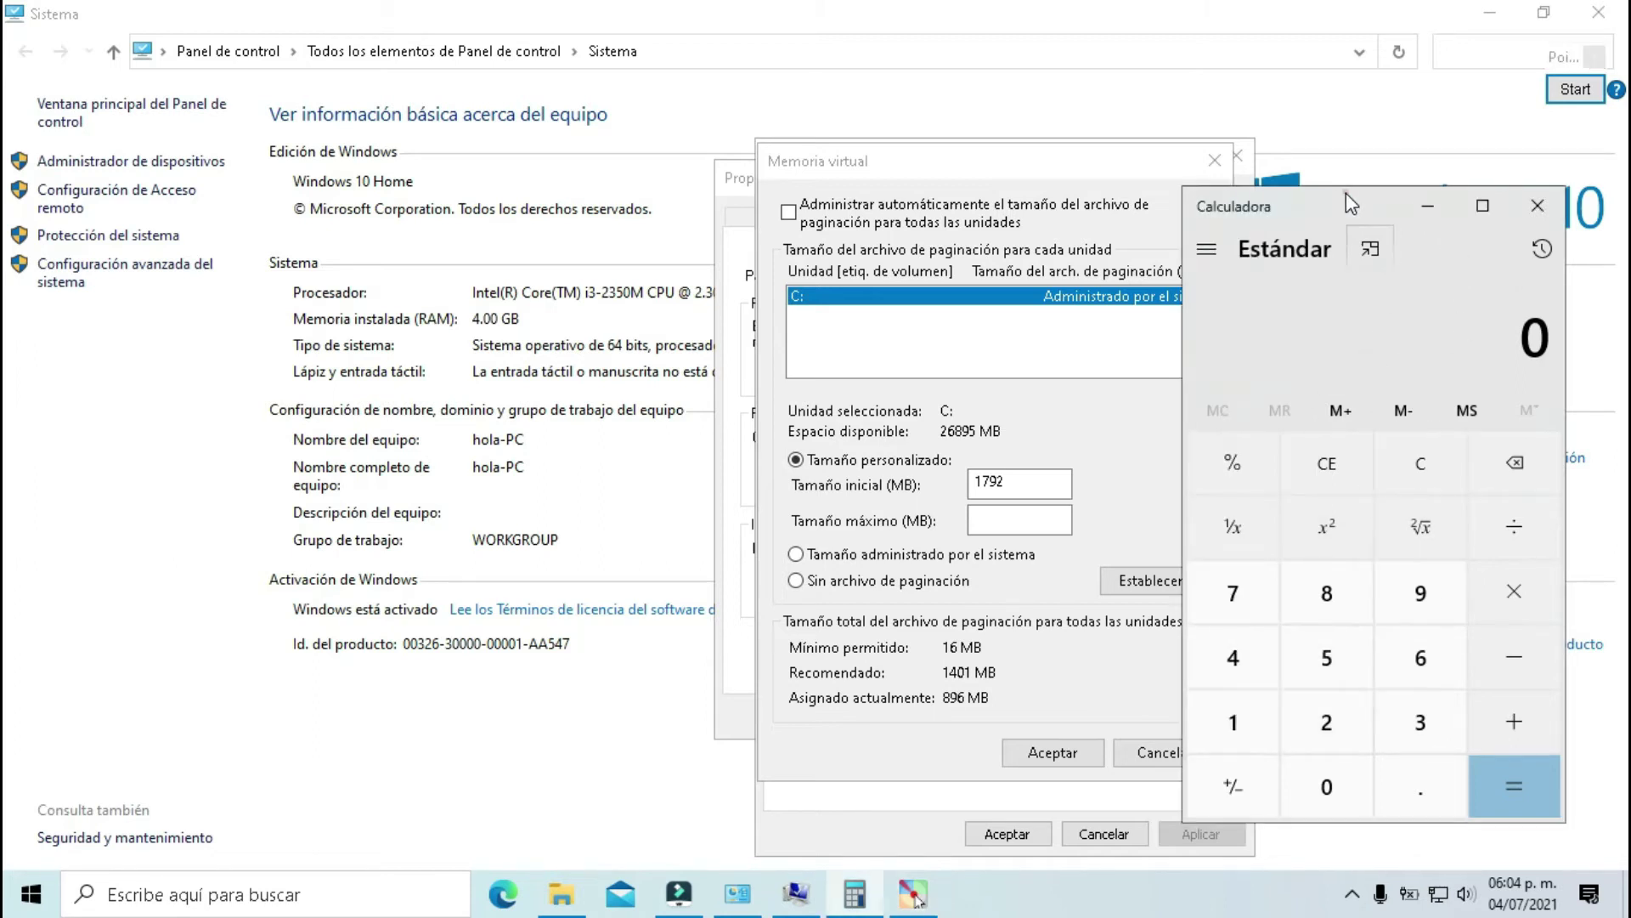
pyautogui.click(1236, 718)
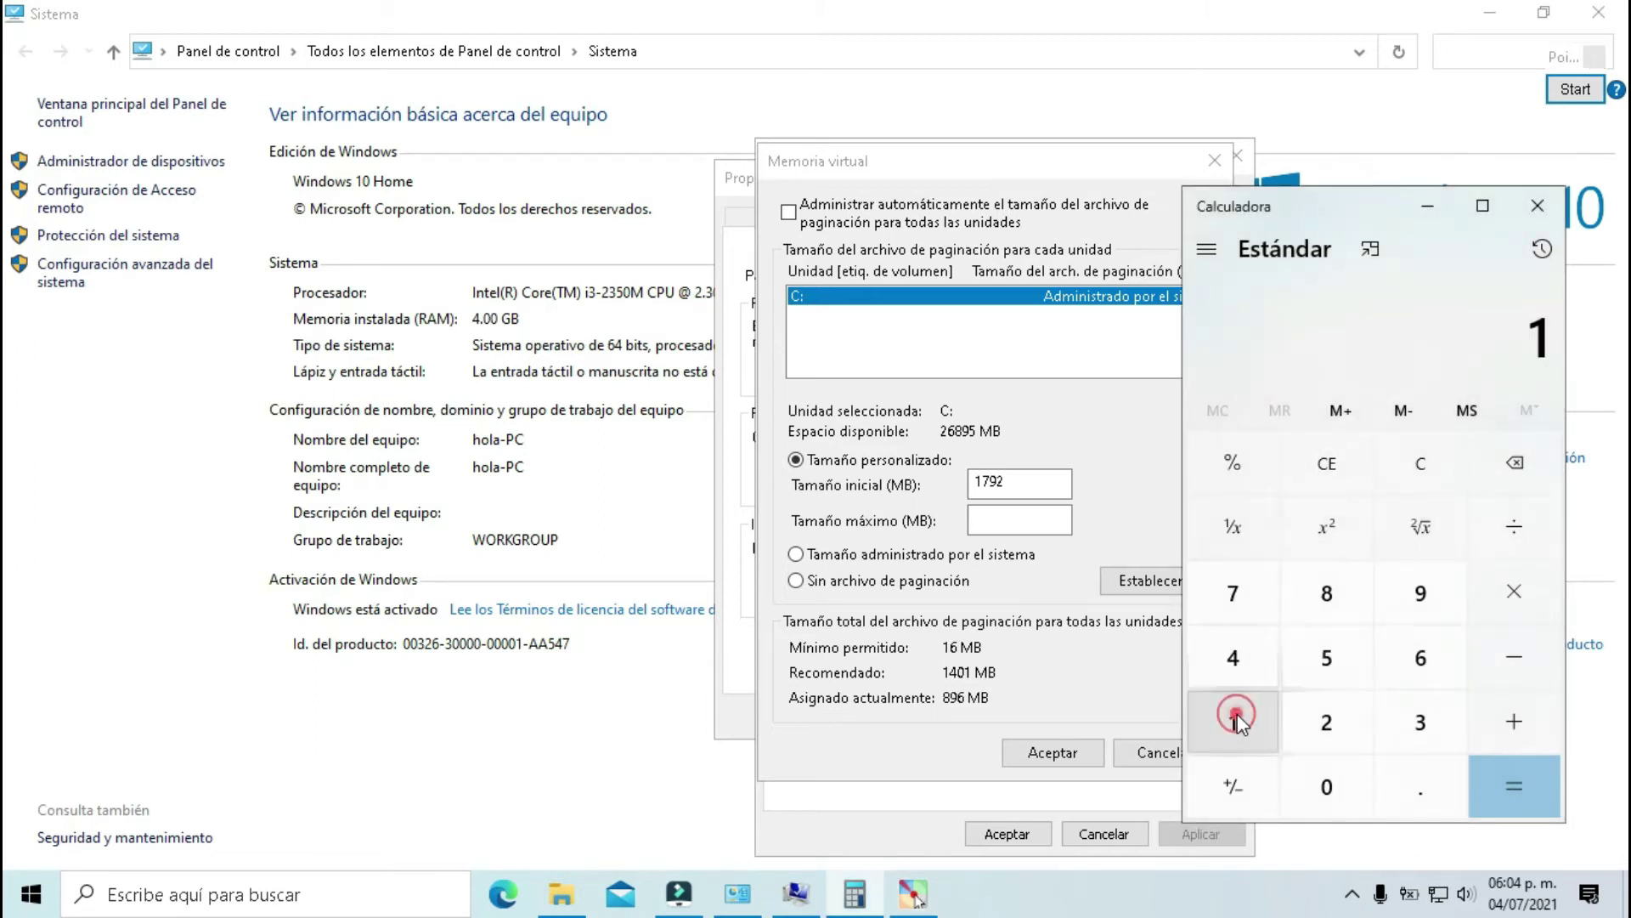
pyautogui.click(1236, 595)
pyautogui.click(1419, 594)
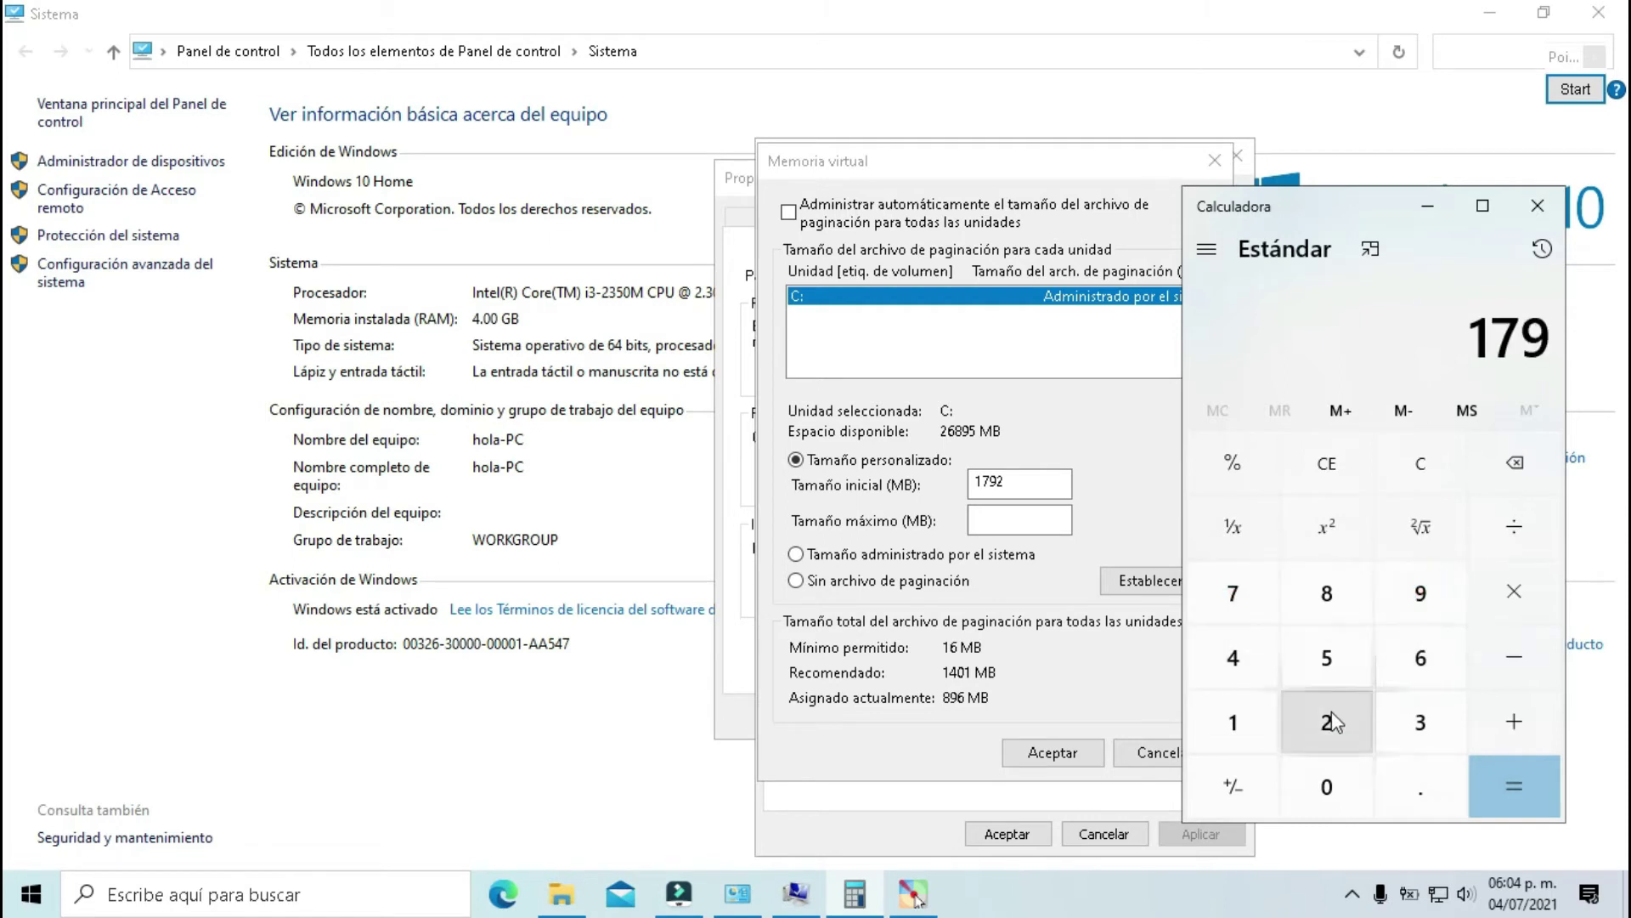
pyautogui.click(1331, 718)
pyautogui.click(1510, 593)
pyautogui.click(1328, 733)
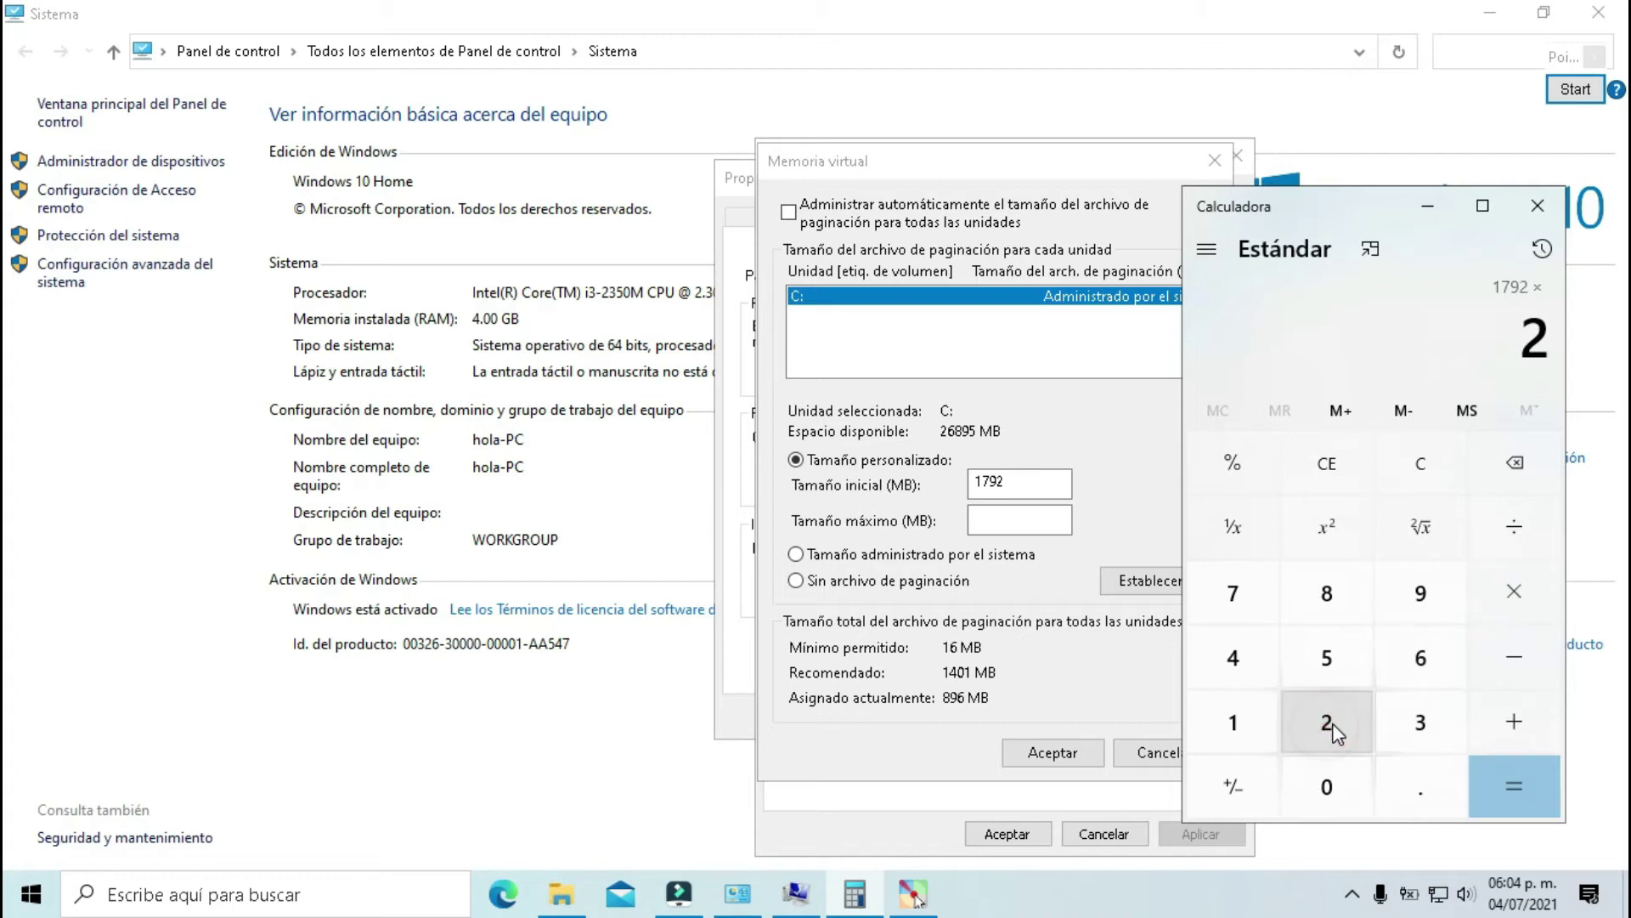
pyautogui.click(1507, 785)
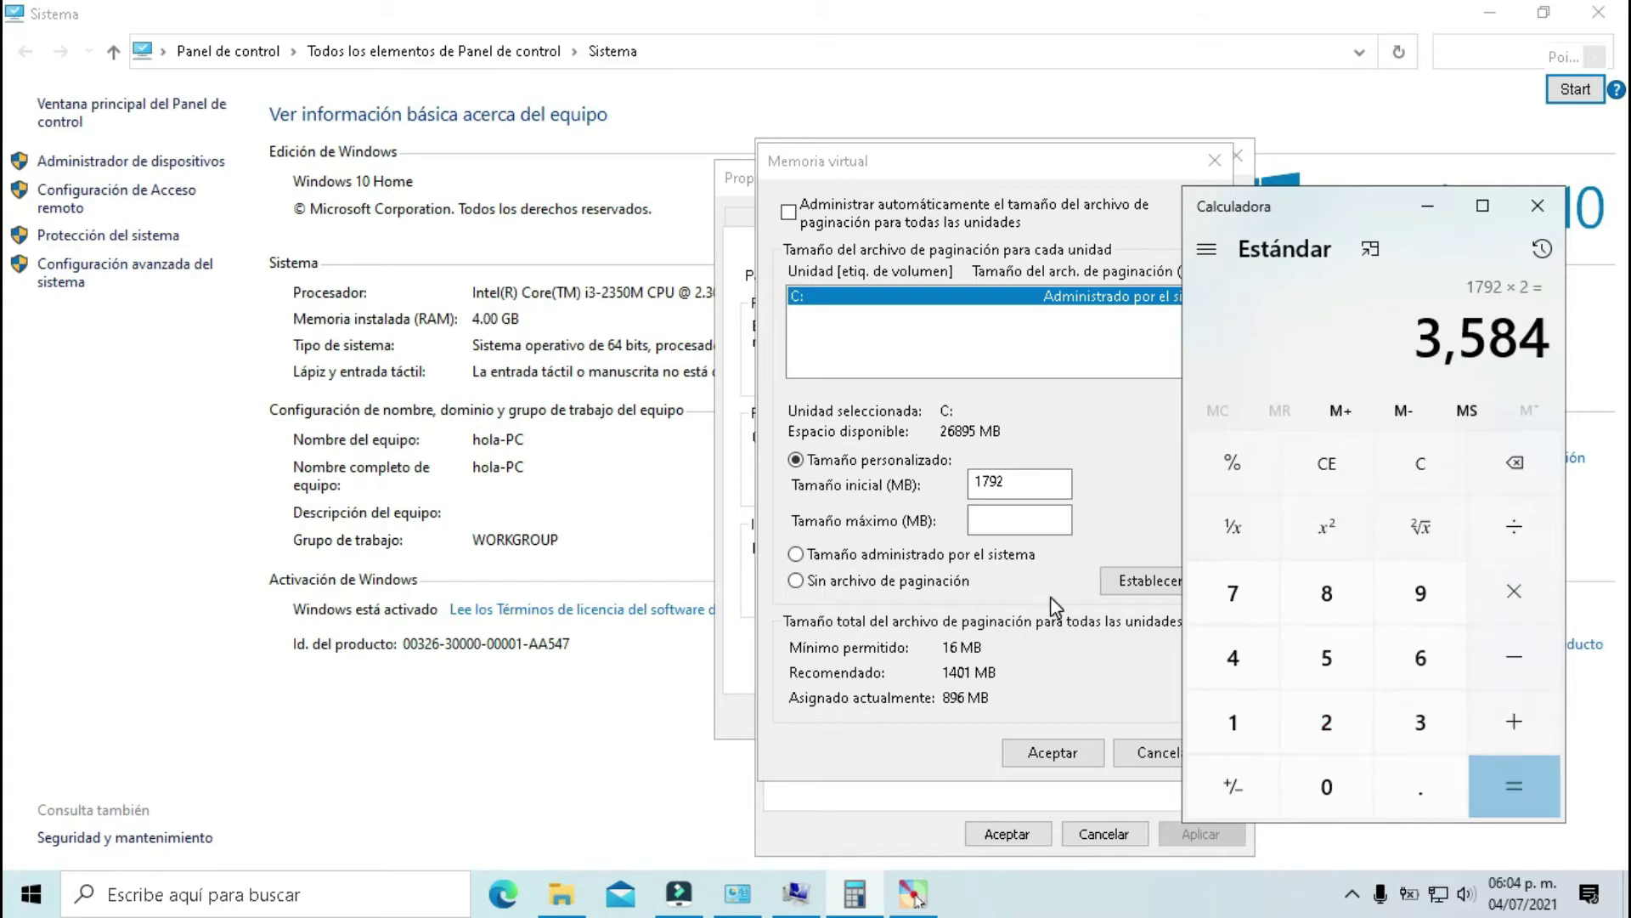
# Step: Set the paging file's maximum size to 3584 MB and assign the custom size to drive C:
pyautogui.click(1019, 519)
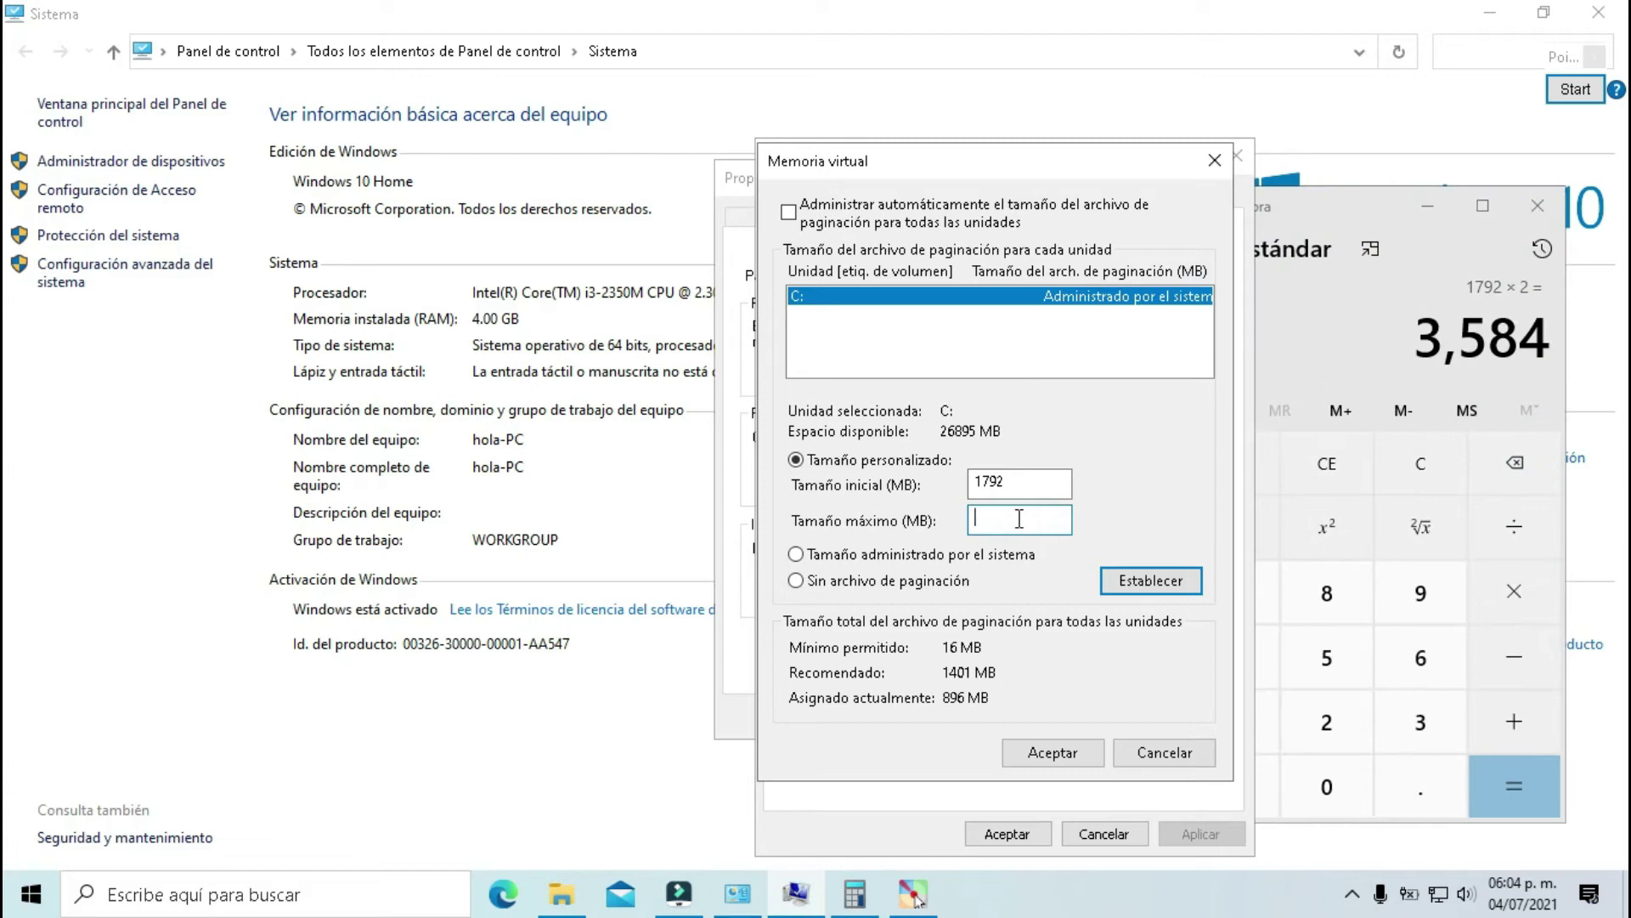
pyautogui.moveTo(1424, 349); pyautogui.dragTo(1540, 348)
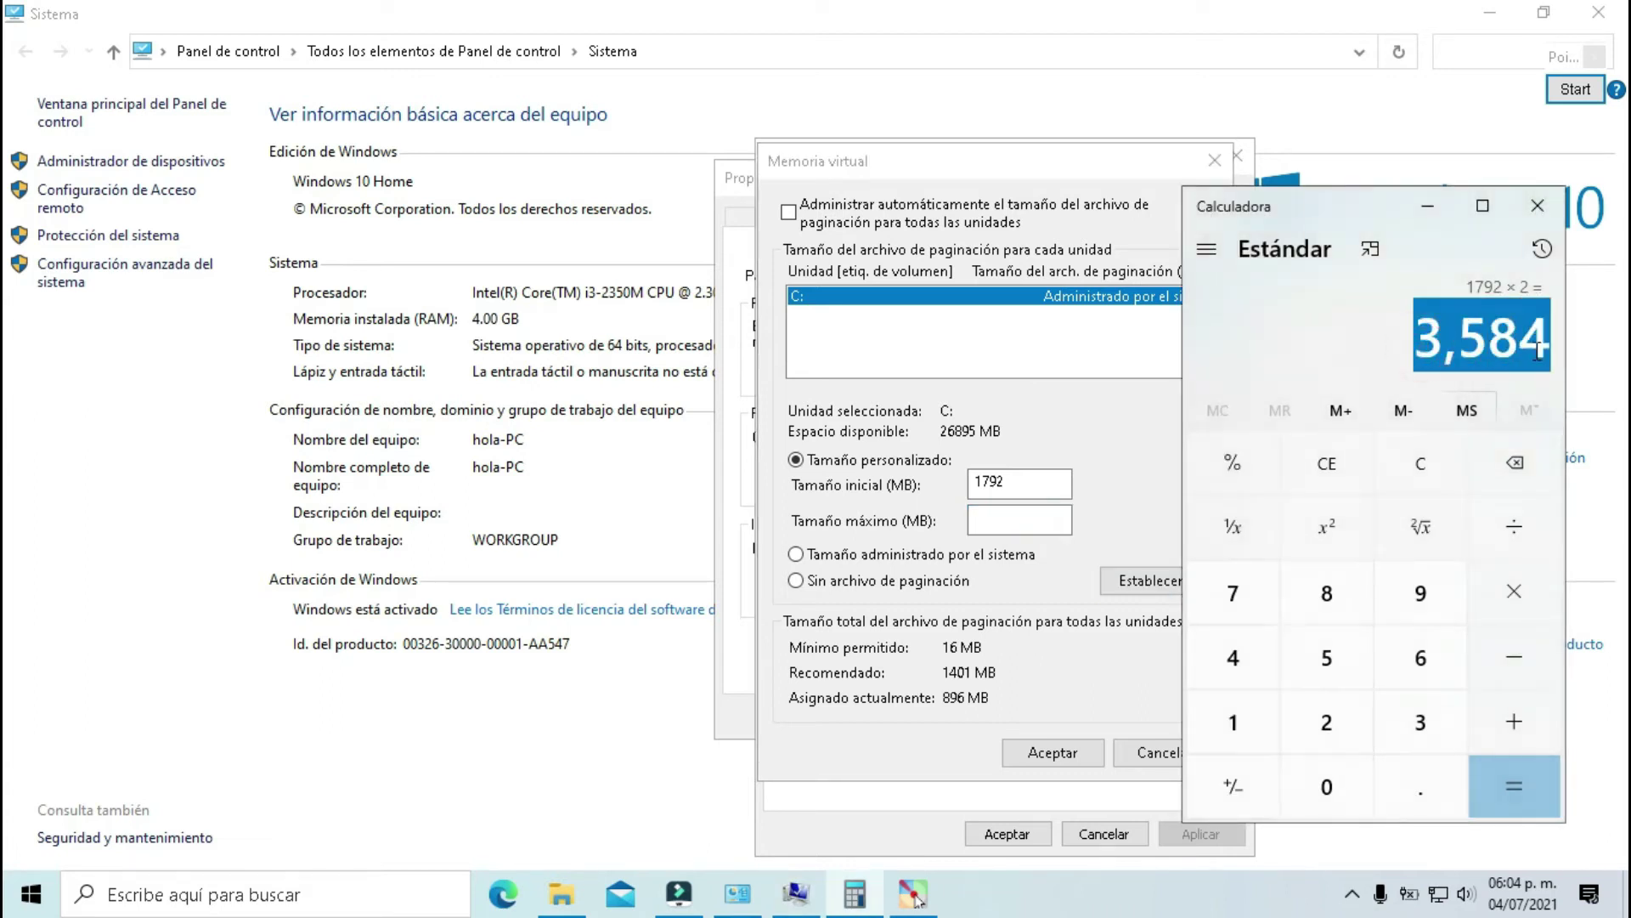
pyautogui.click(1024, 522)
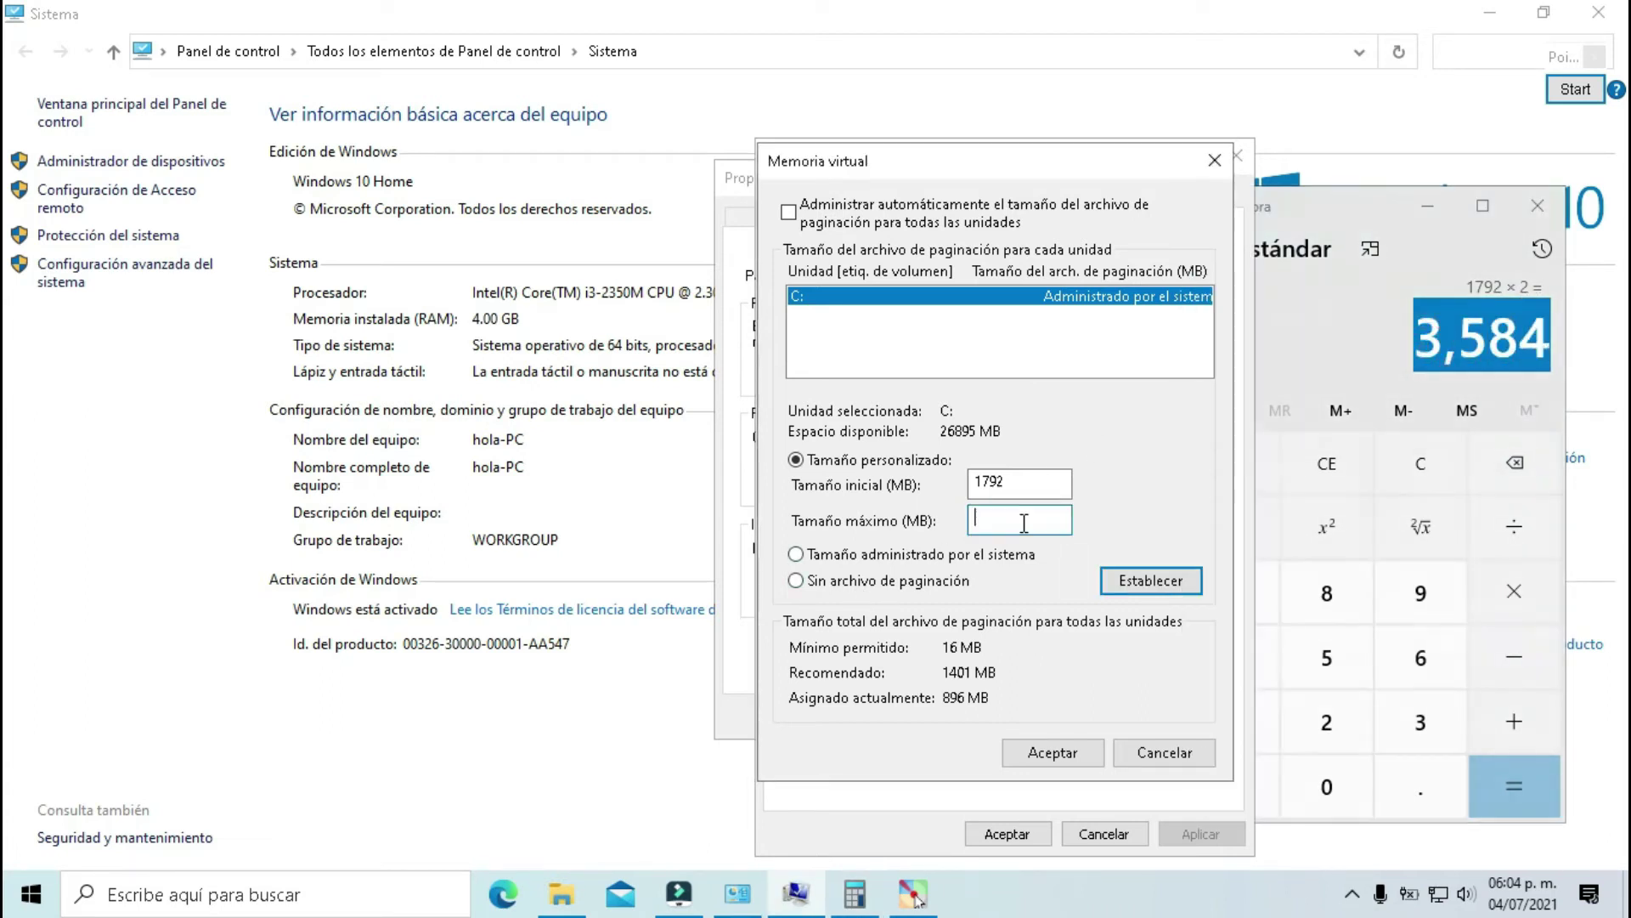
pyautogui.write('3584')
pyautogui.click(1153, 584)
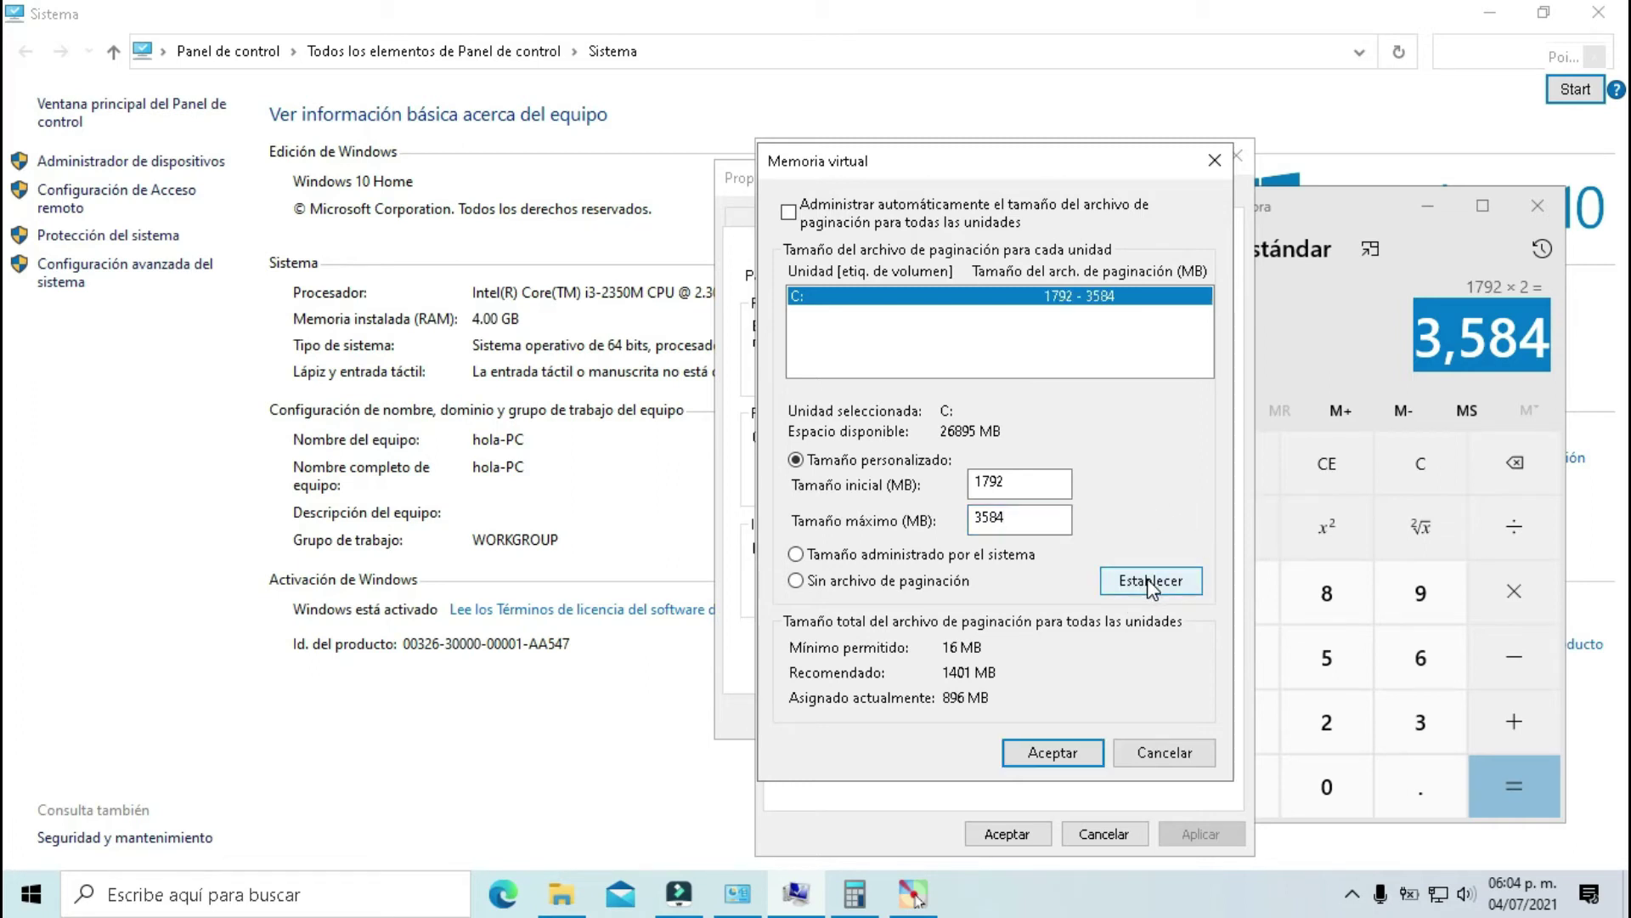
# Step: Close the Calculator, confirm the virtual memory settings for drive C: and acknowledge the restart notice
pyautogui.click(1539, 207)
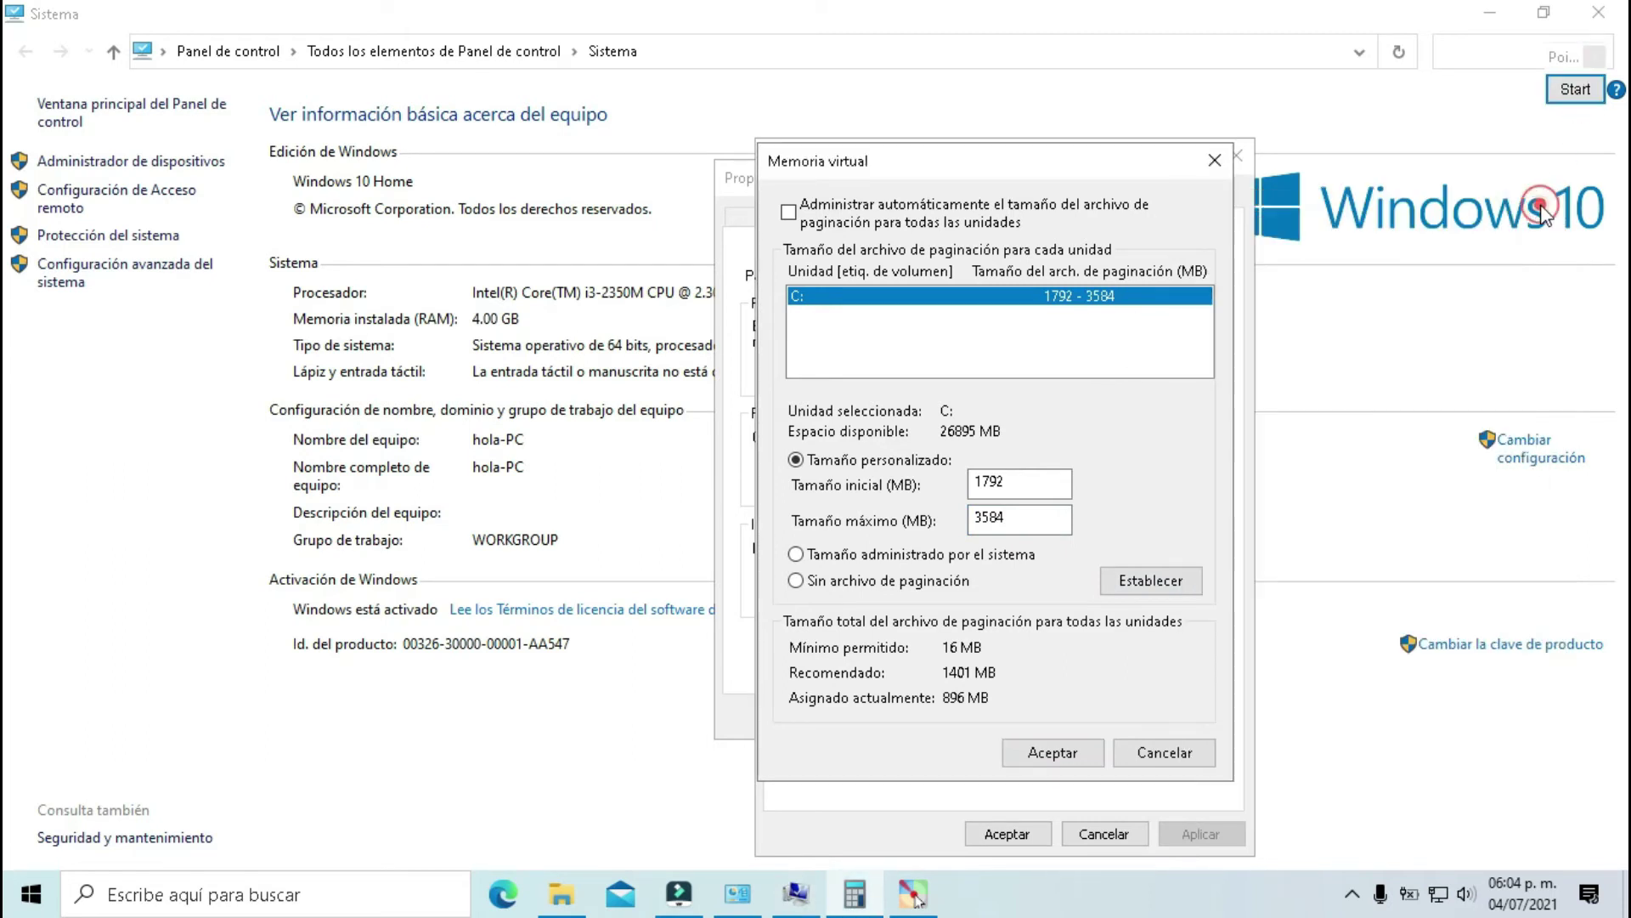
pyautogui.click(1576, 89)
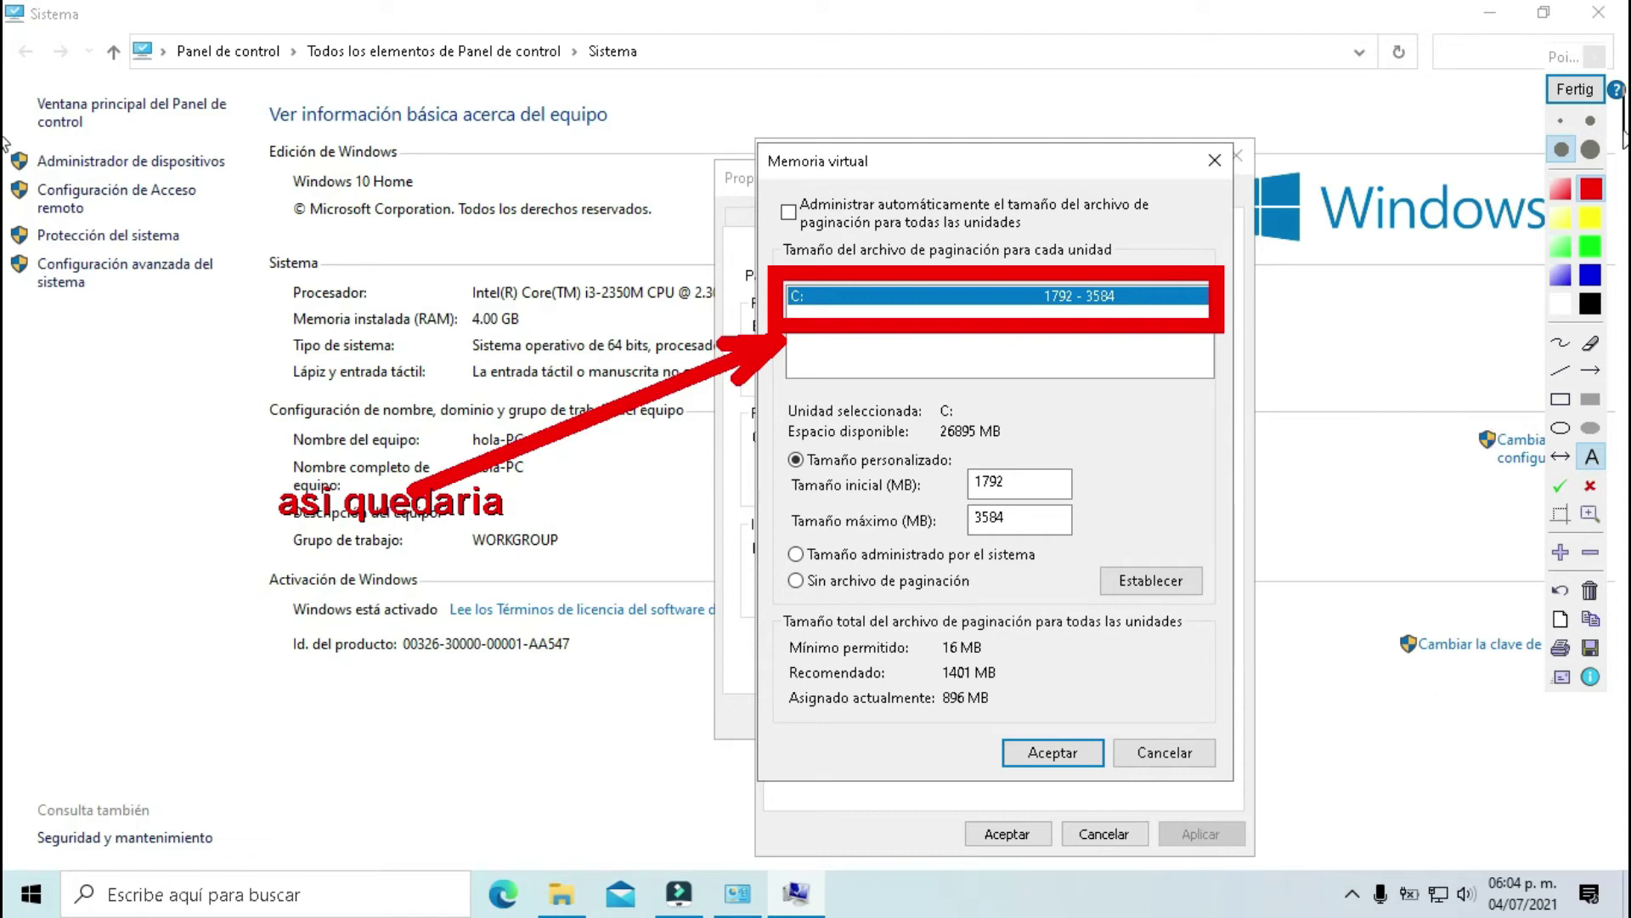
pyautogui.click(1577, 92)
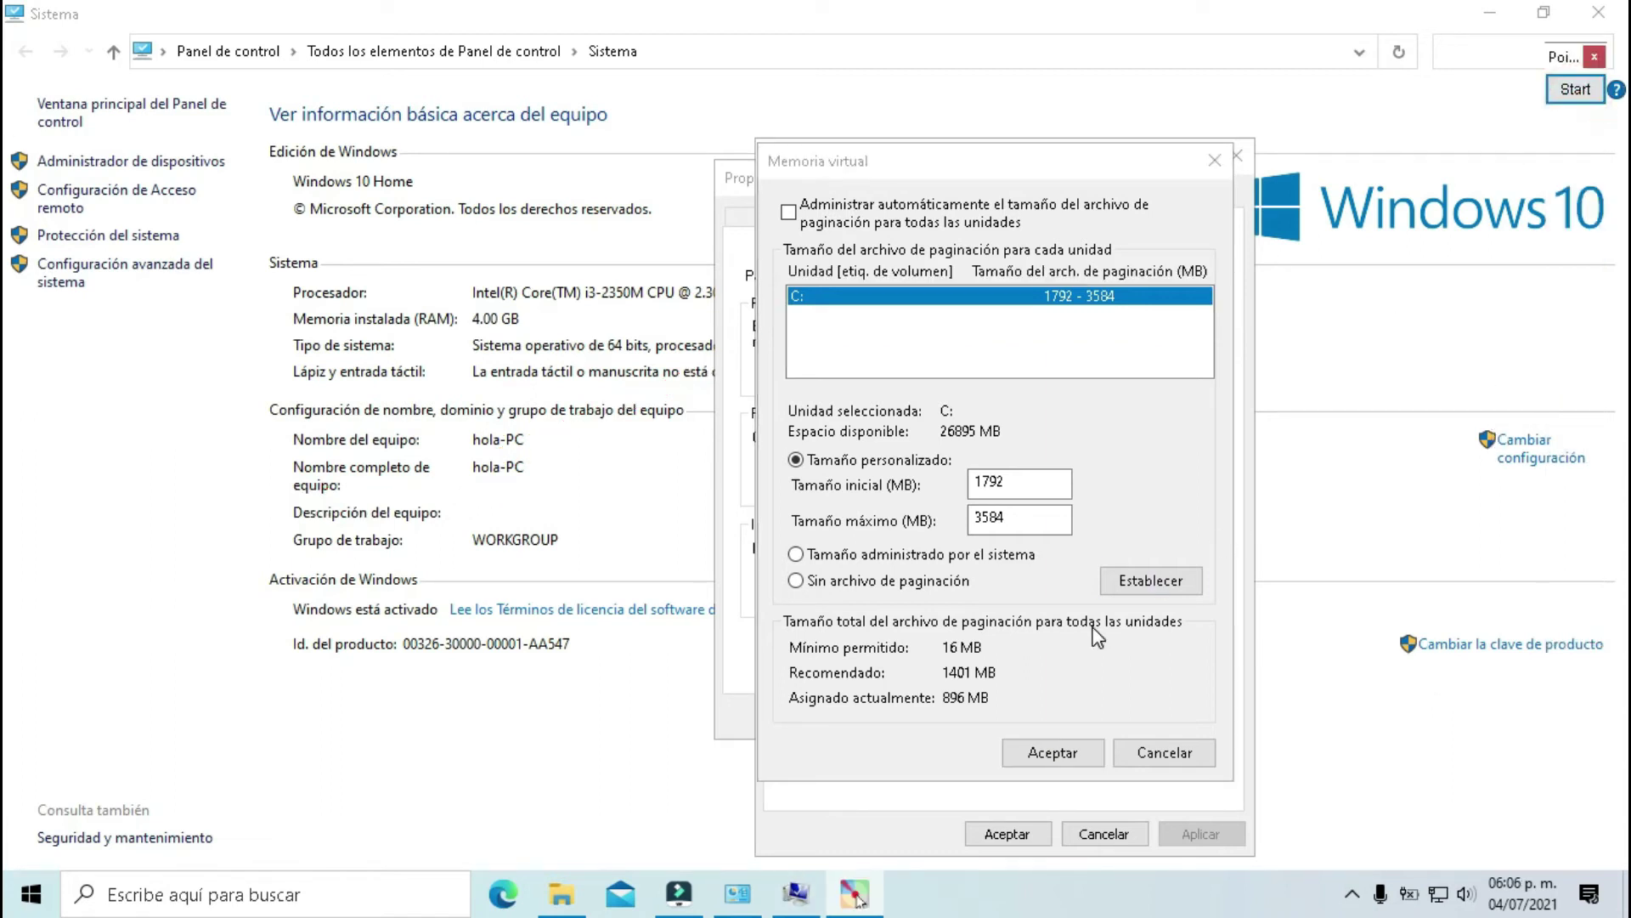
pyautogui.click(1067, 754)
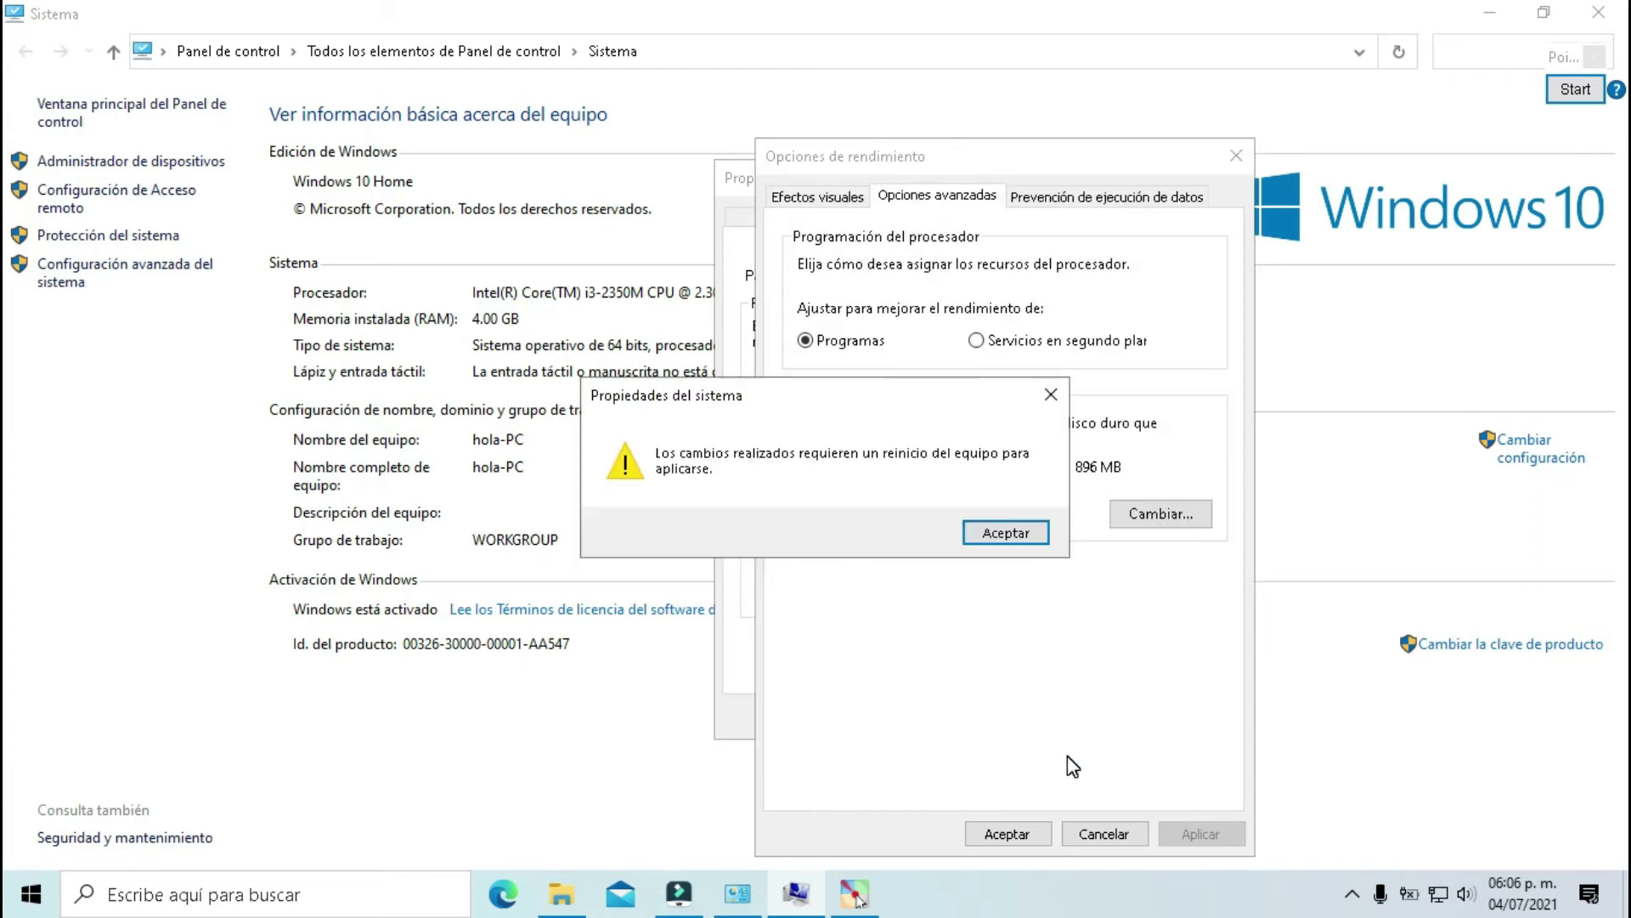
pyautogui.click(1575, 90)
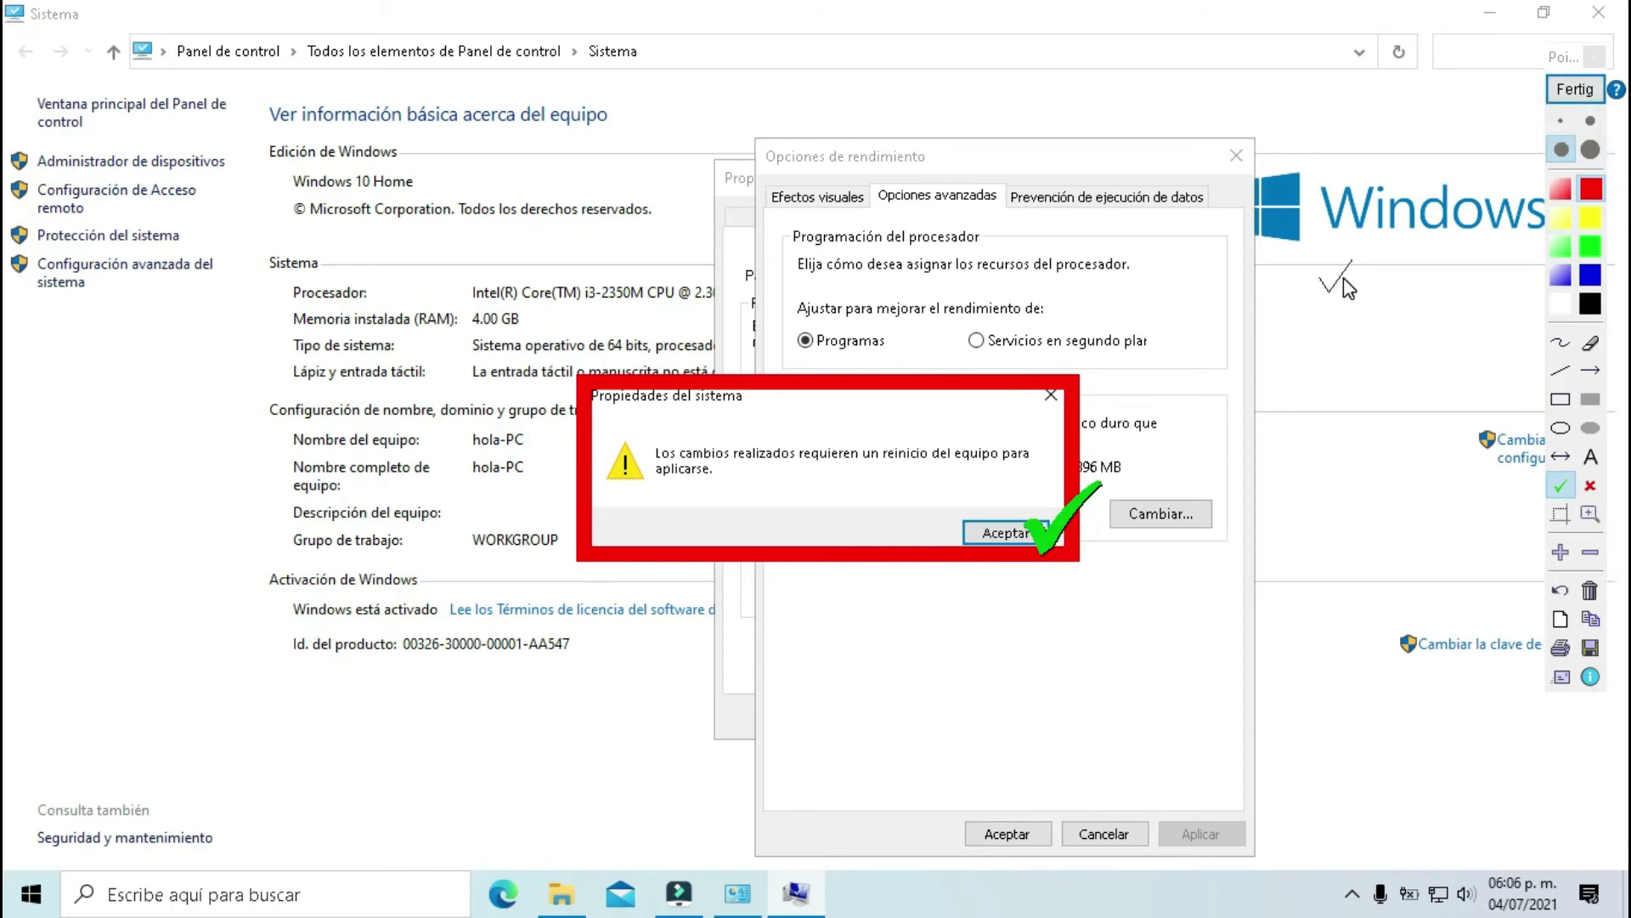
pyautogui.click(1576, 91)
pyautogui.click(1003, 532)
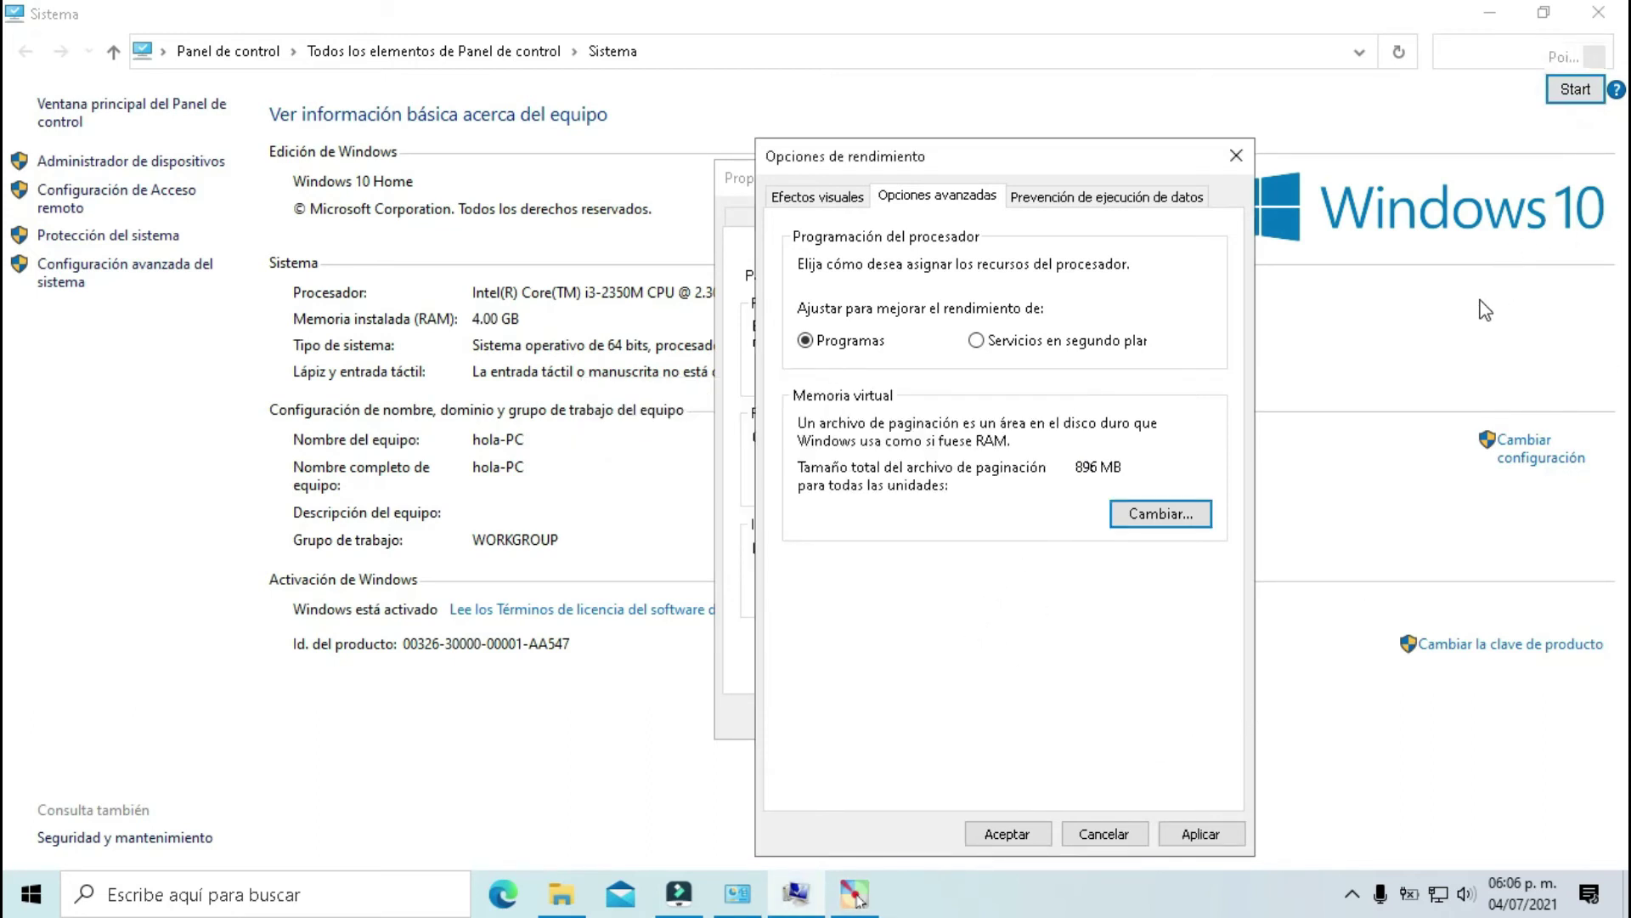
# Step: Apply and accept the performance options, and confirm the system properties
pyautogui.click(1567, 98)
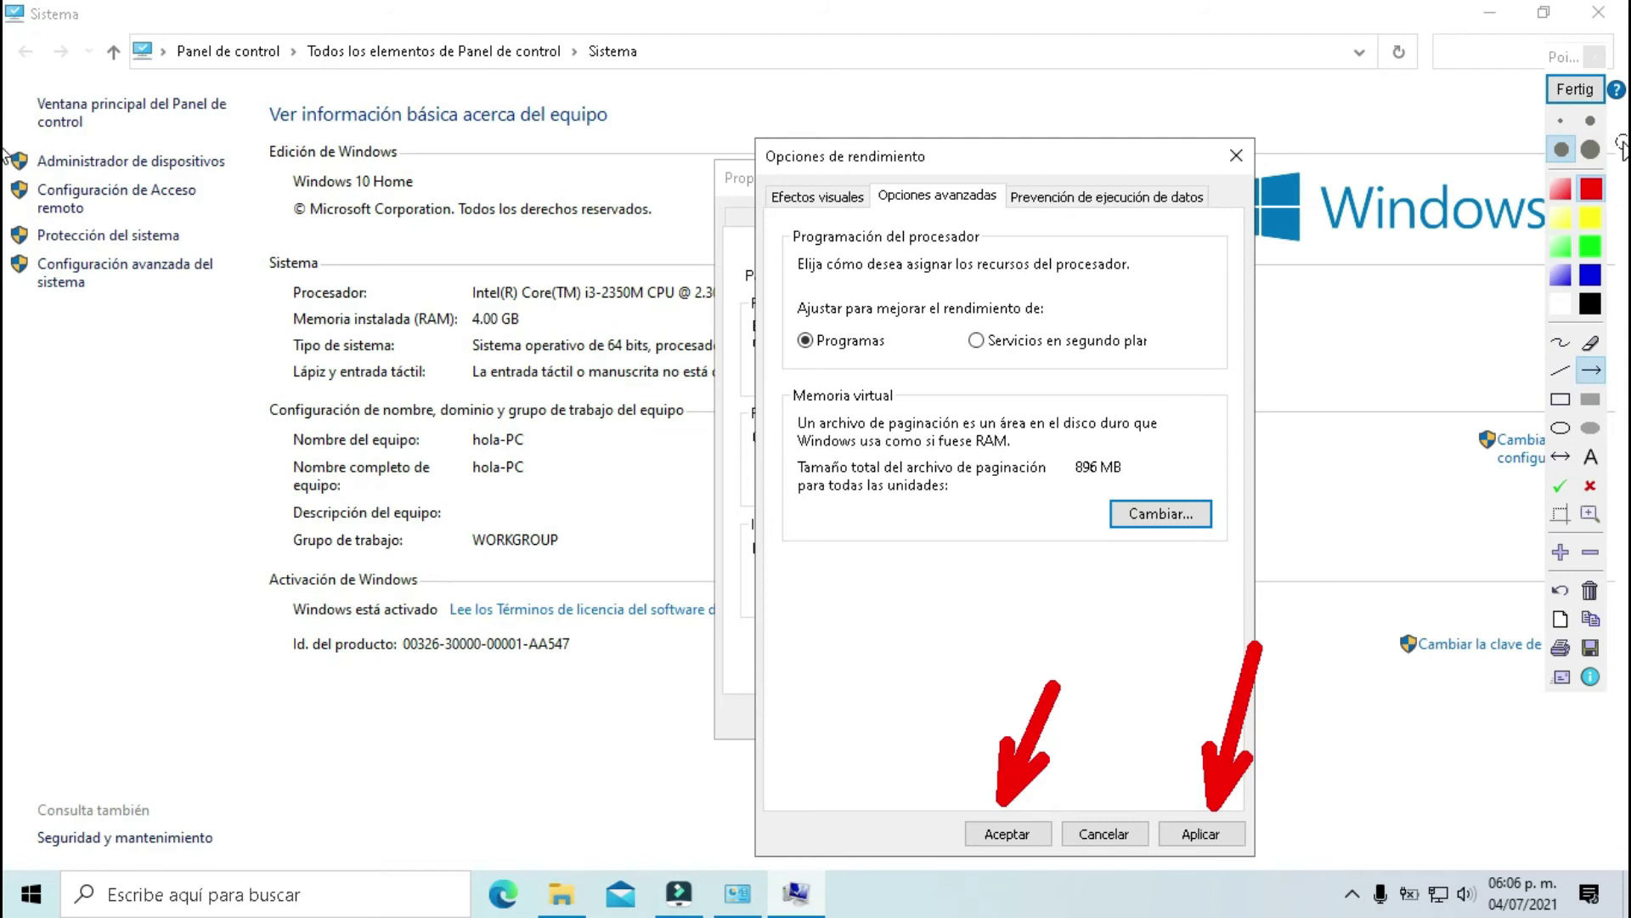
pyautogui.click(1576, 90)
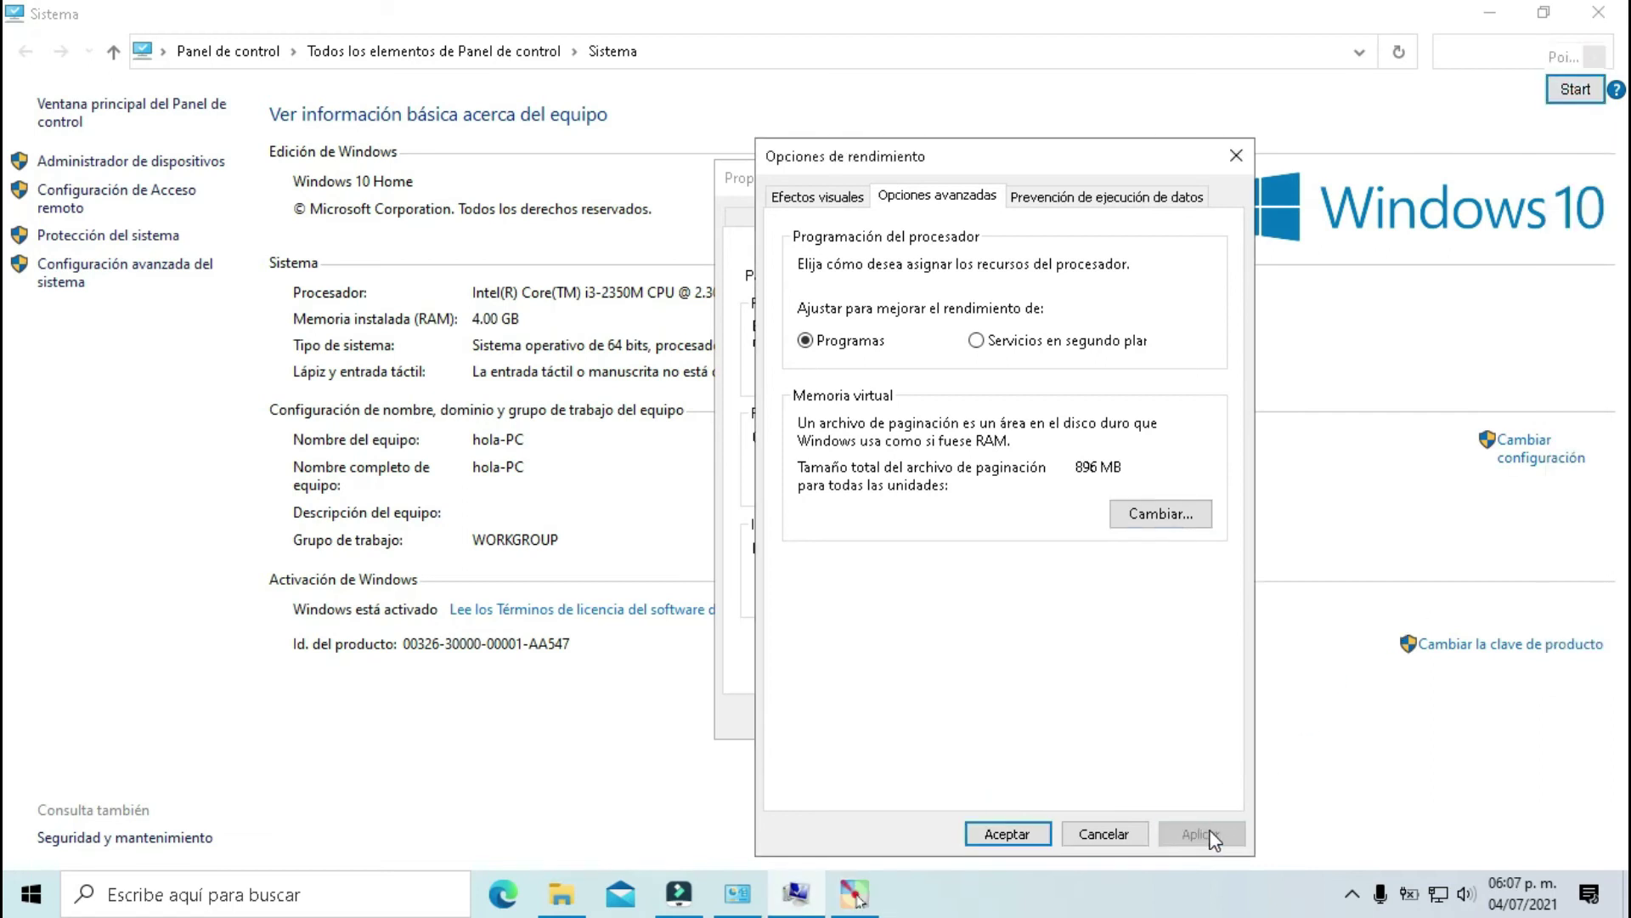
pyautogui.click(1007, 837)
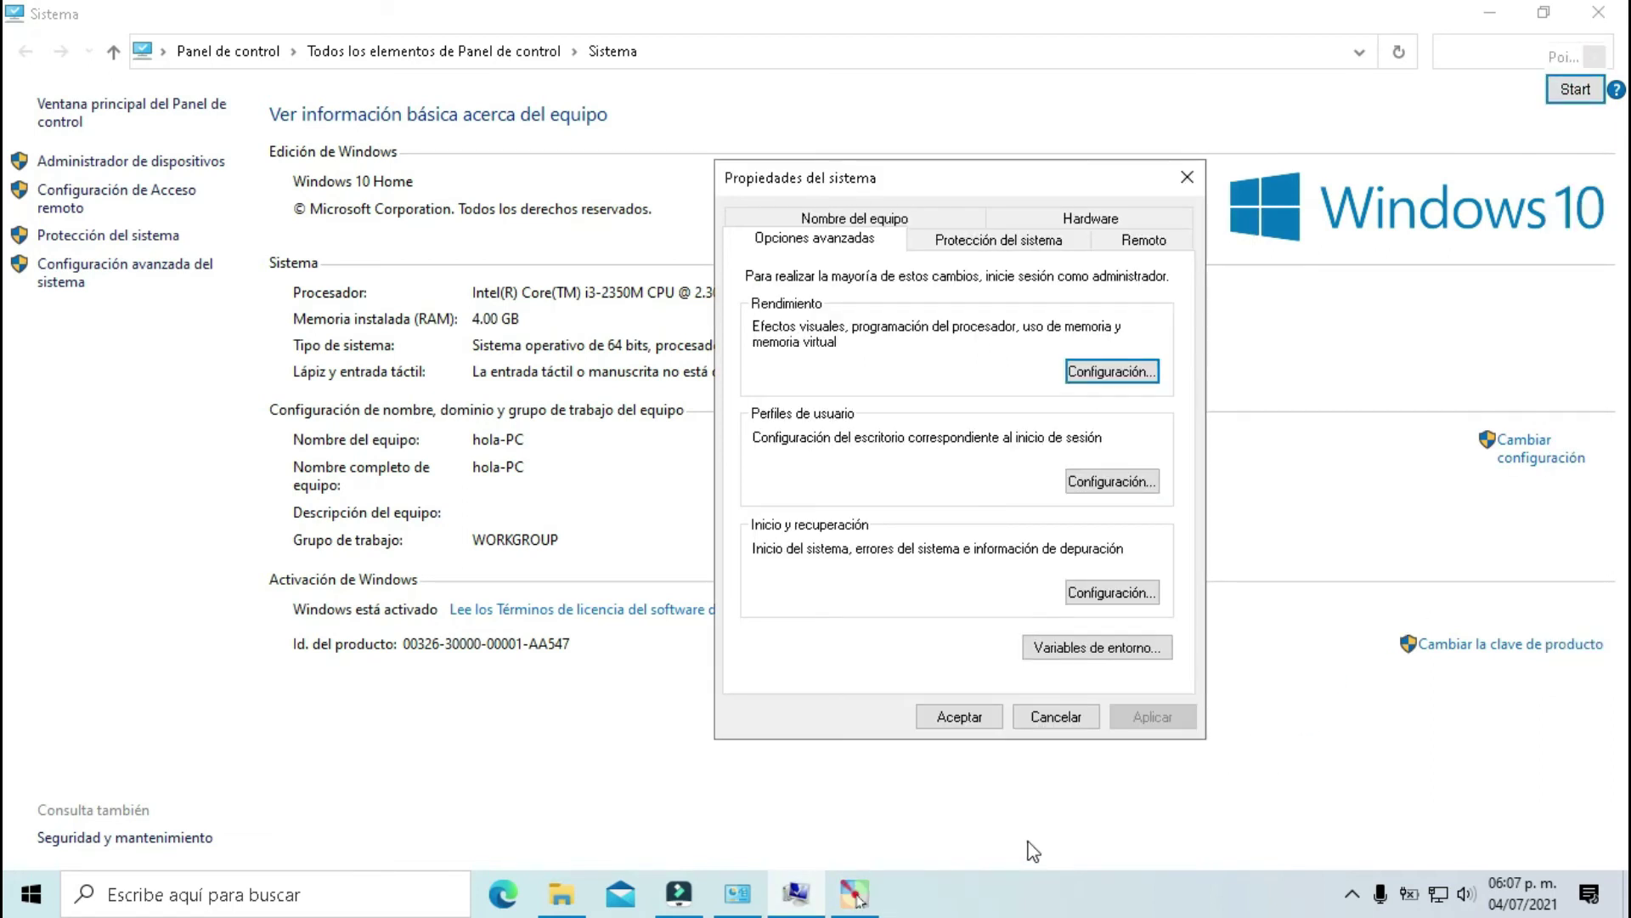
pyautogui.click(1576, 90)
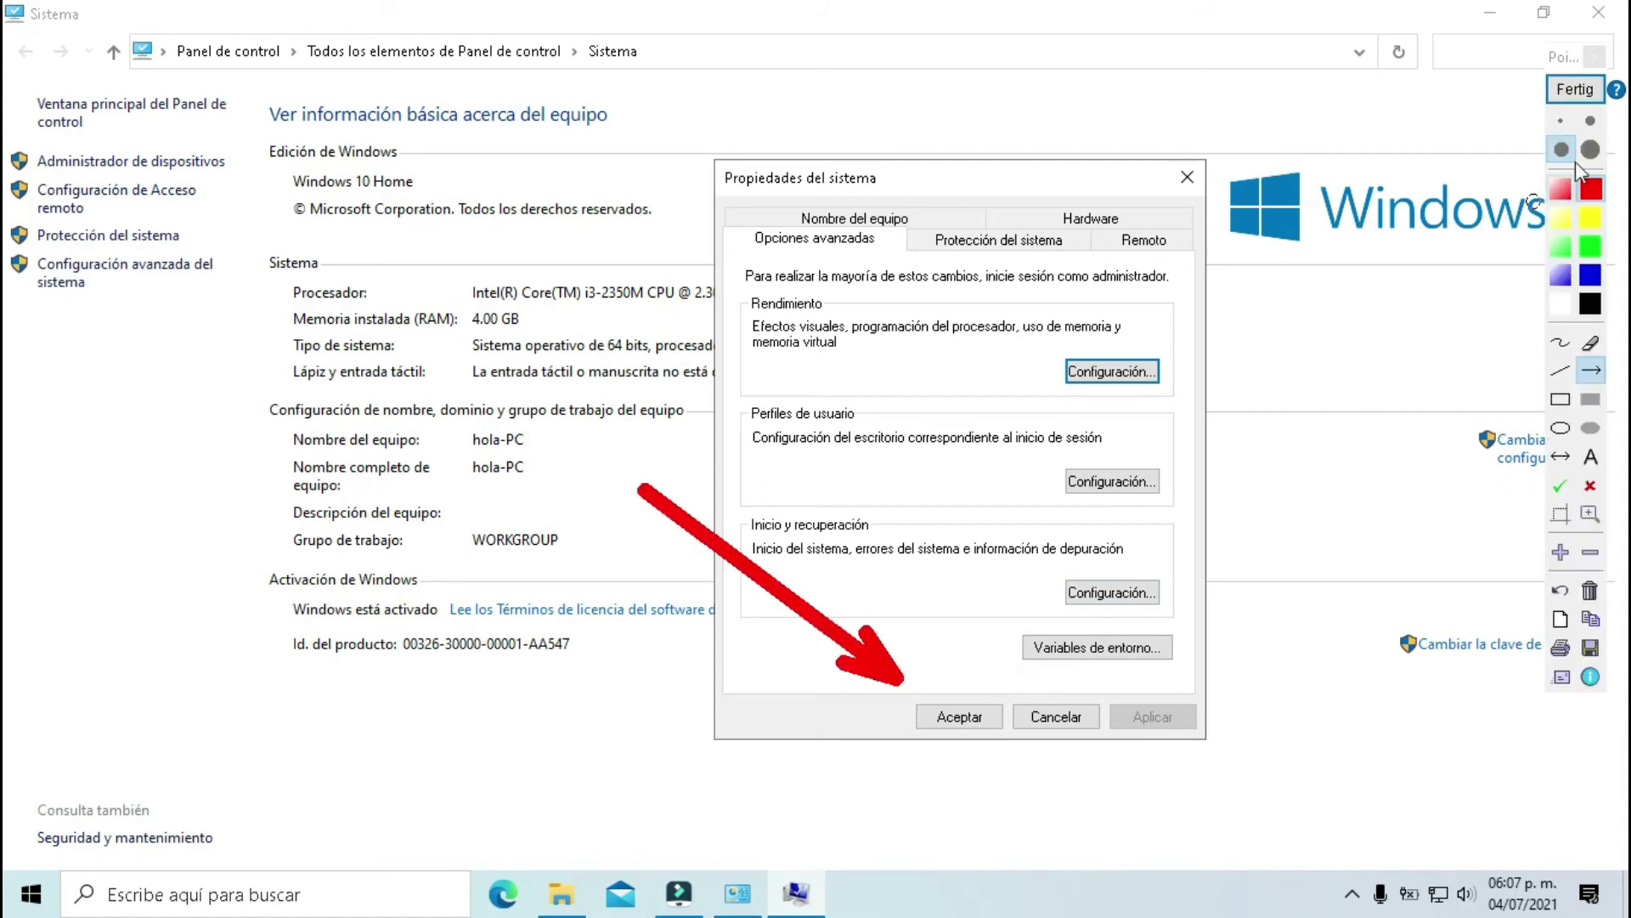
pyautogui.click(1568, 92)
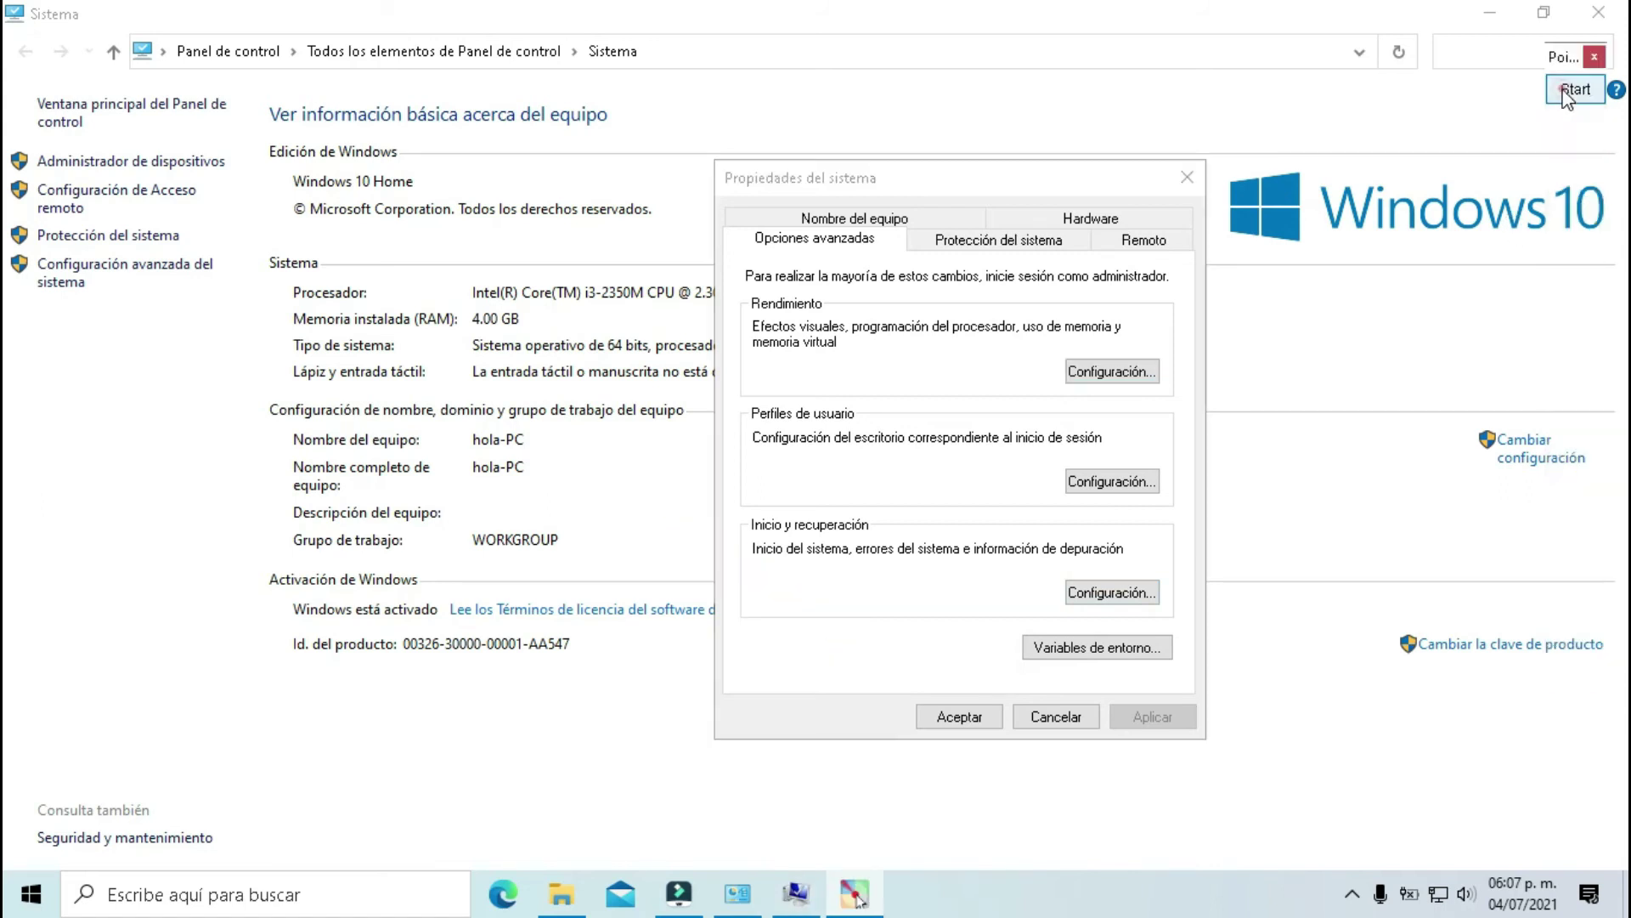
pyautogui.click(957, 718)
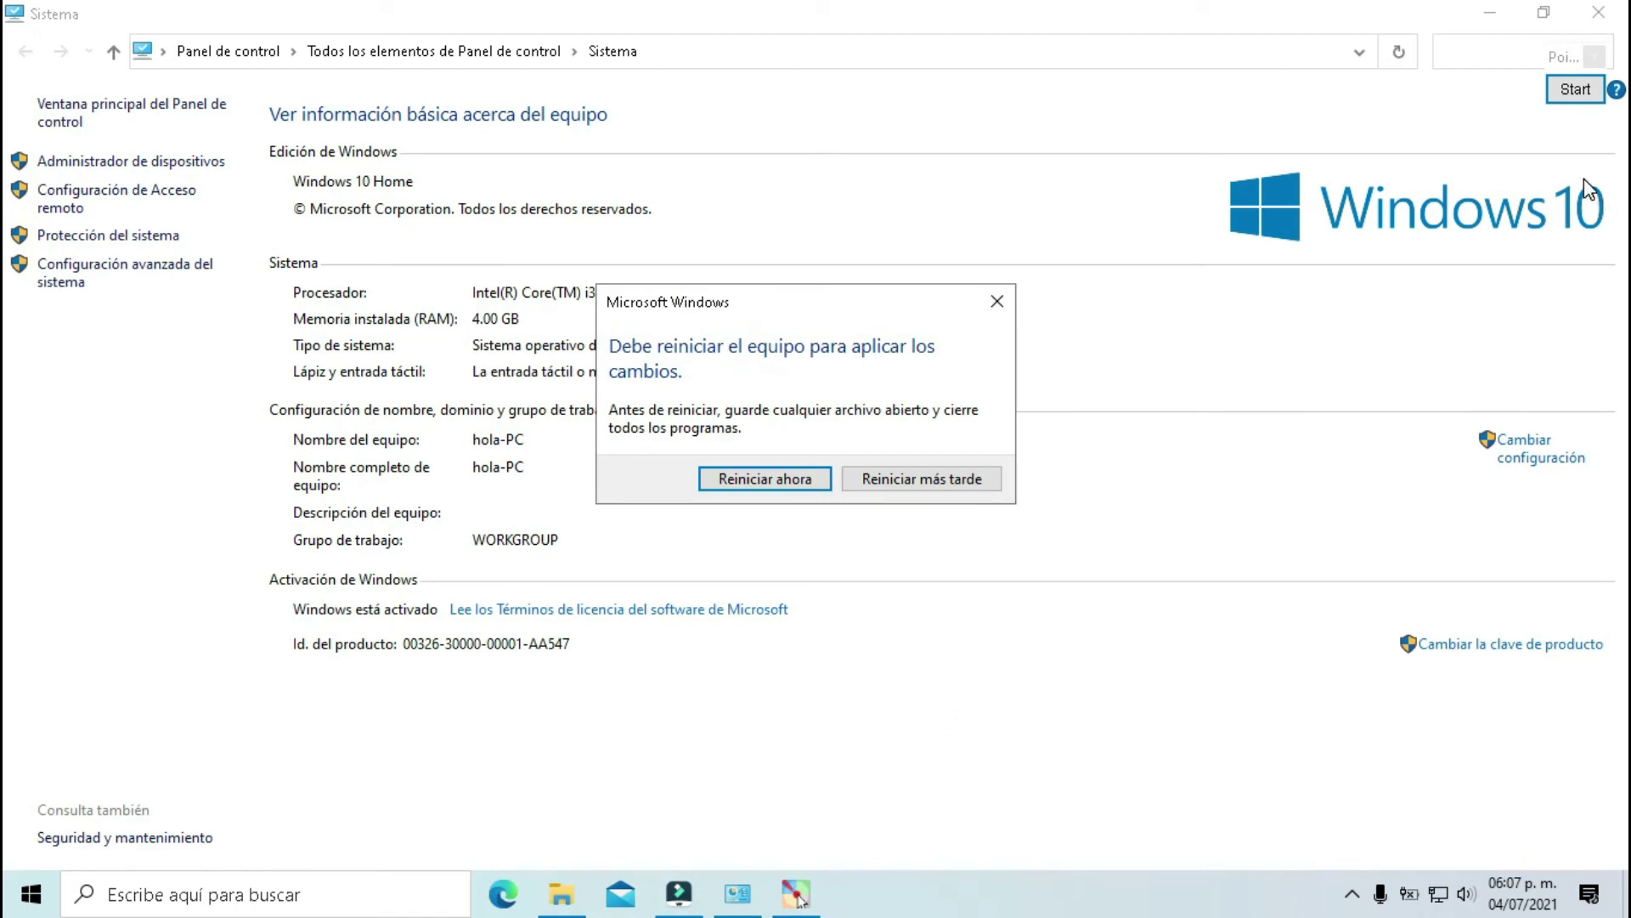
# Step: Annotate the restart prompt with a red arrow pointing at the option to restart immediately, and end the annotation
pyautogui.click(1576, 89)
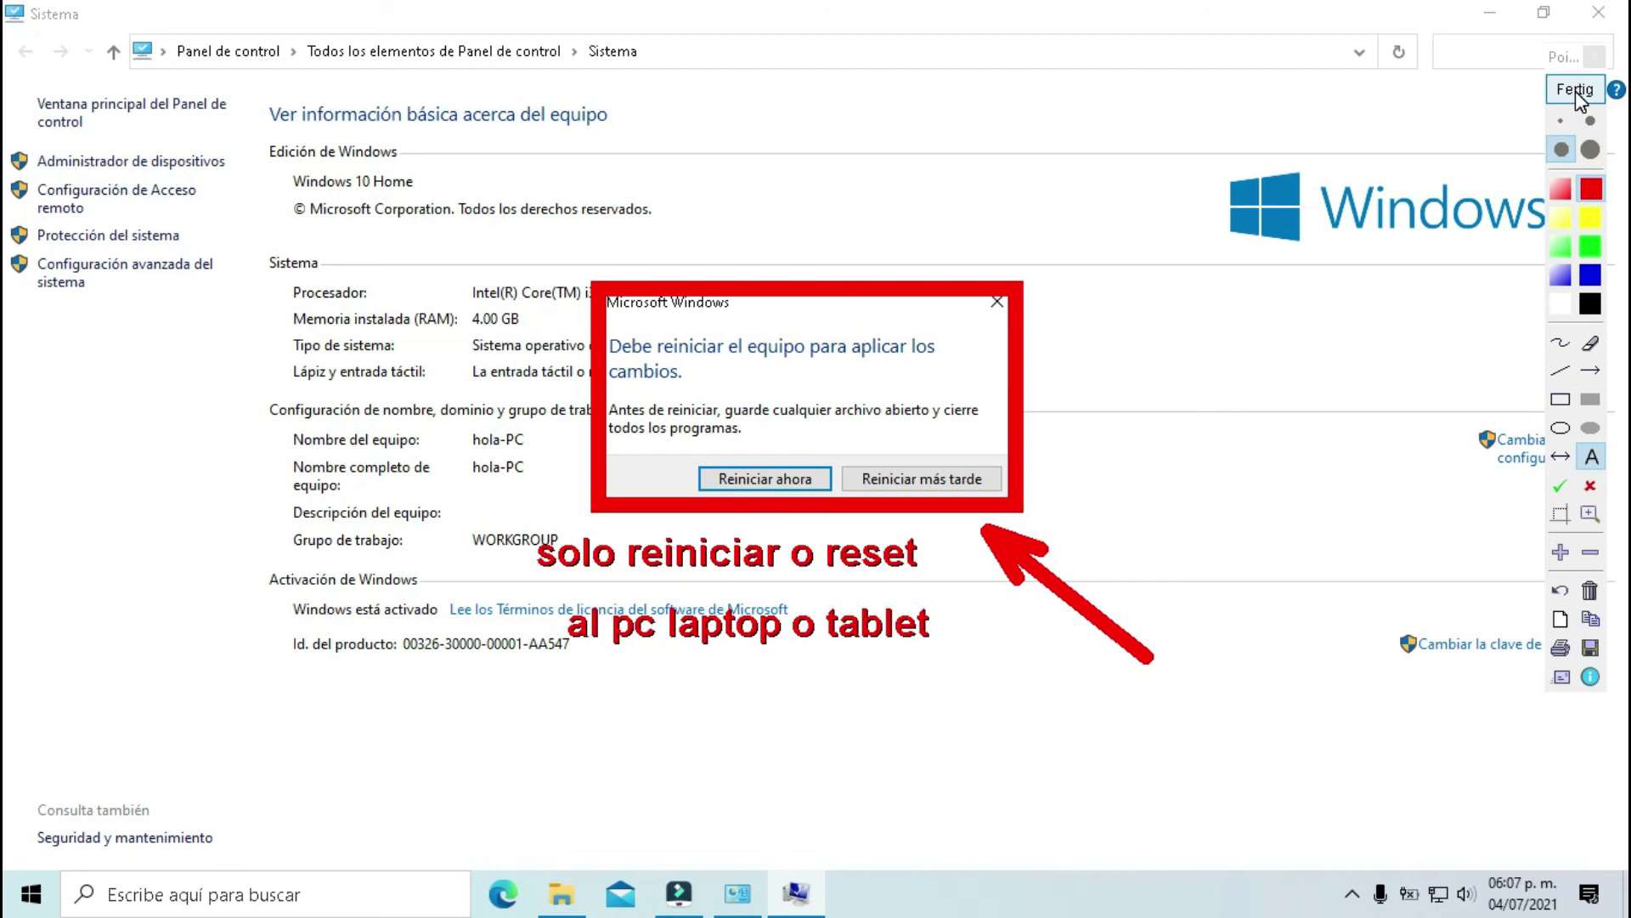
pyautogui.click(1591, 370)
pyautogui.moveTo(982, 174); pyautogui.dragTo(786, 430)
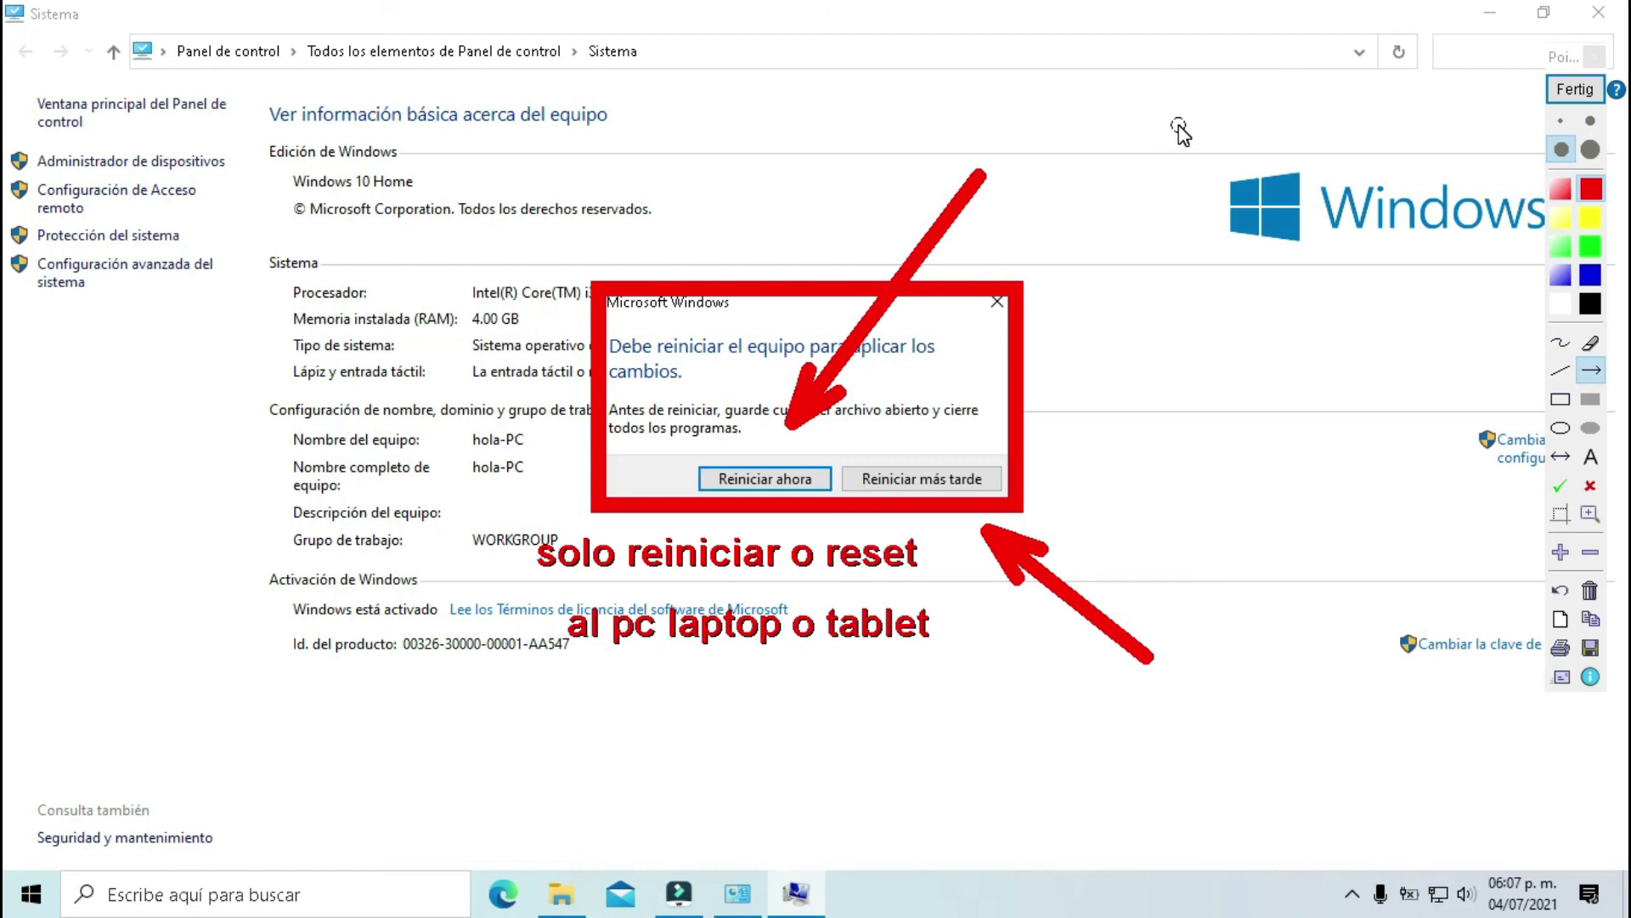
pyautogui.click(1576, 92)
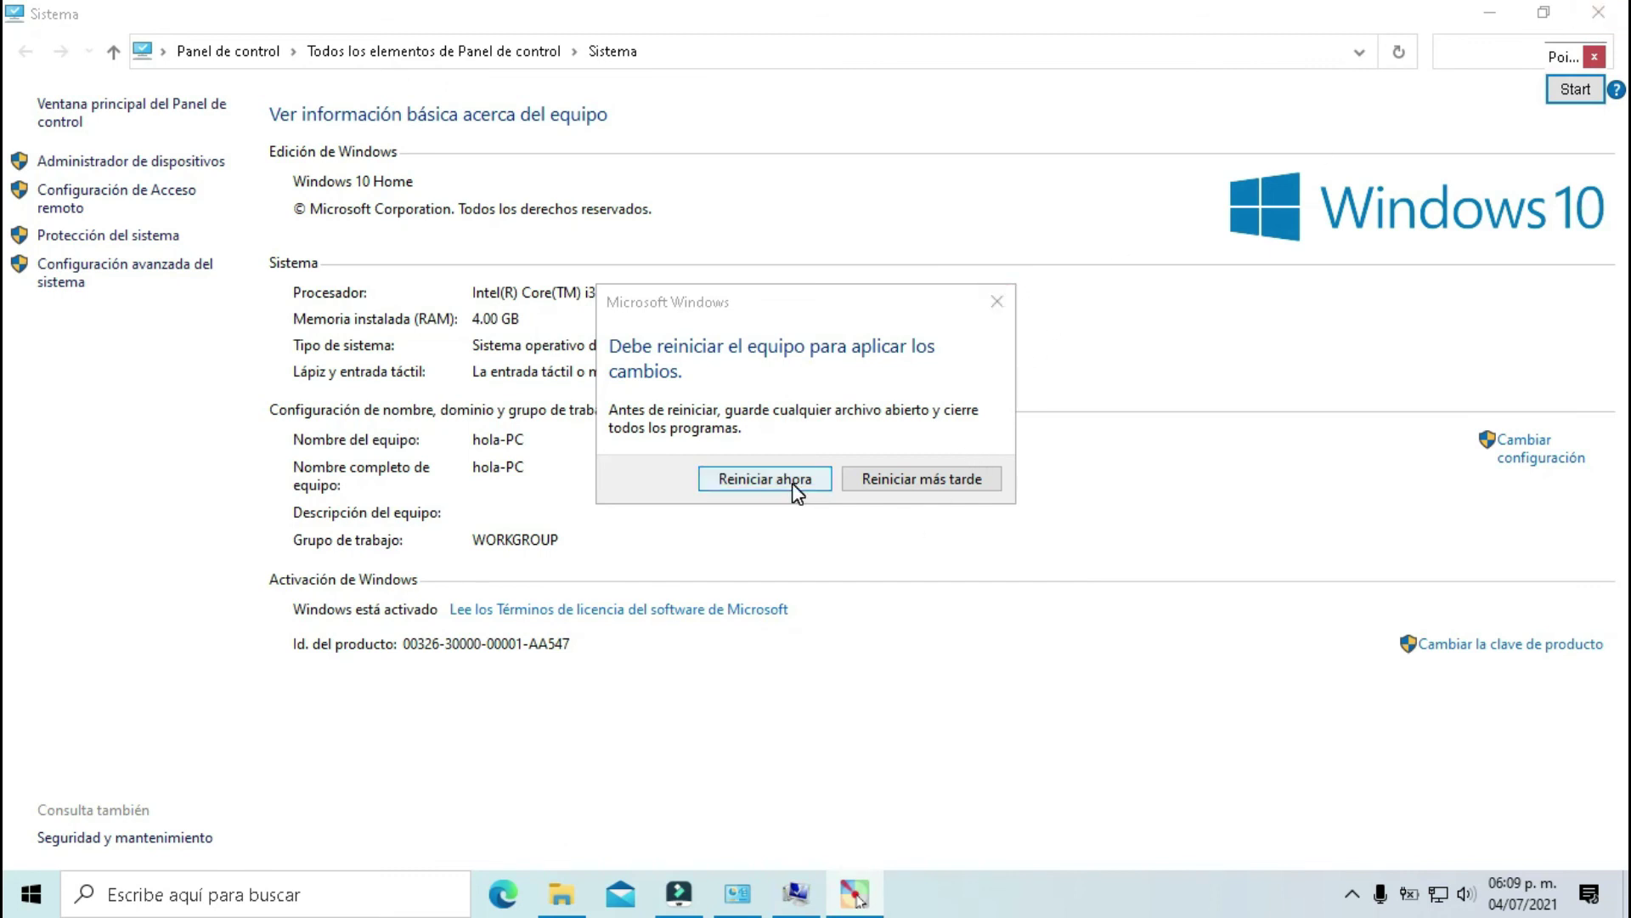
# Step: Postpone the computer restart and close the System window
pyautogui.click(868, 486)
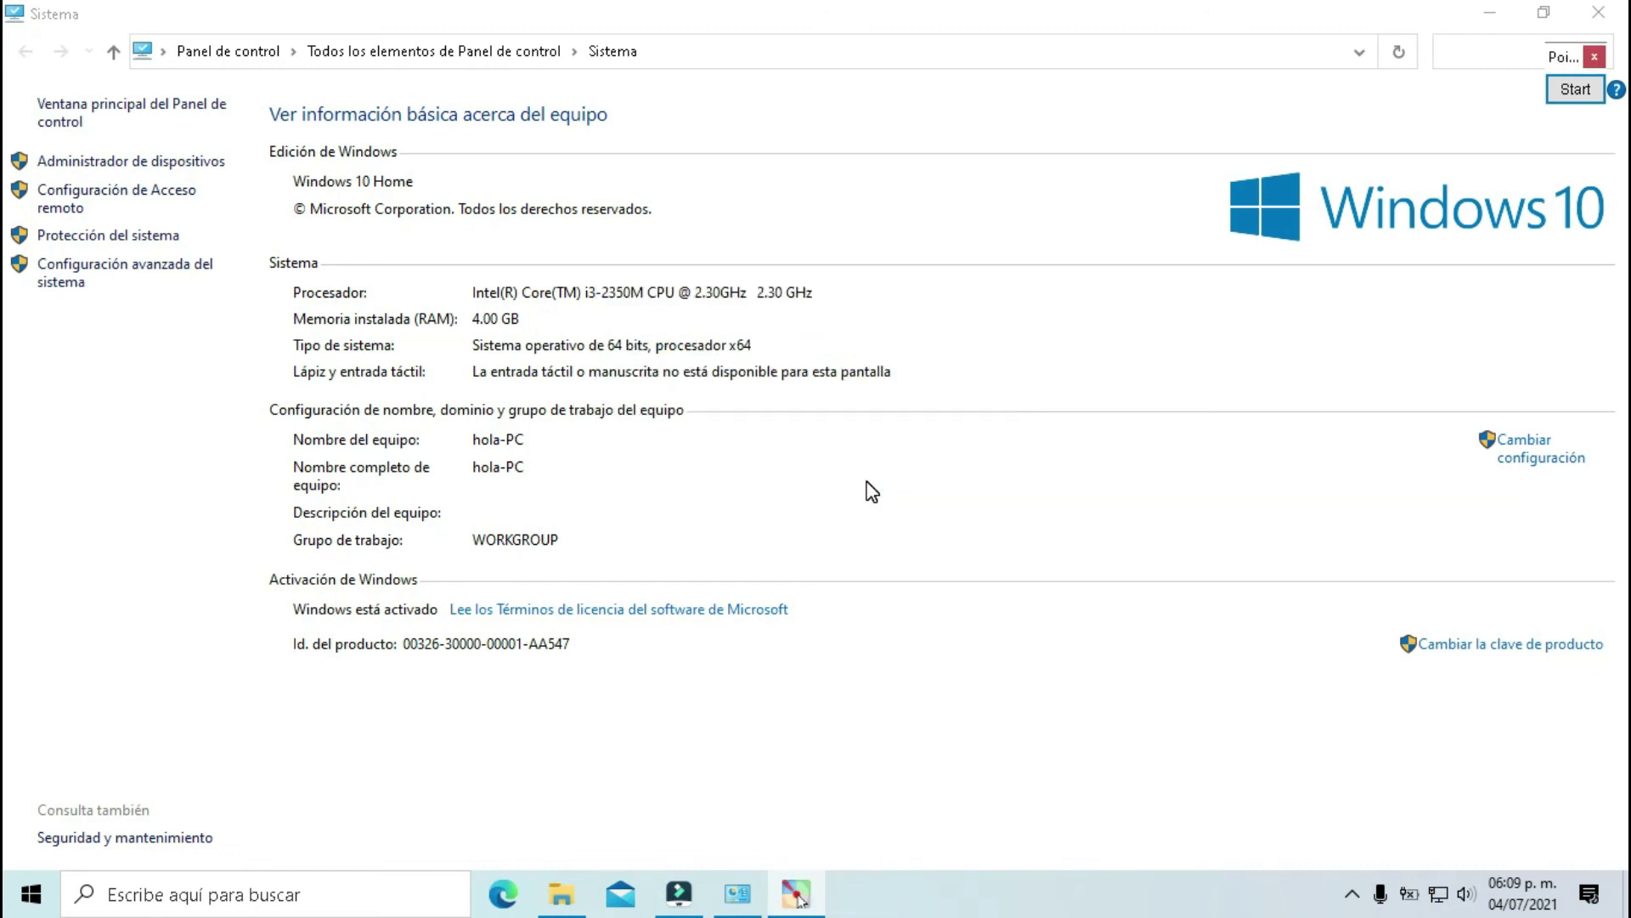
pyautogui.click(1607, 12)
pyautogui.click(1608, 12)
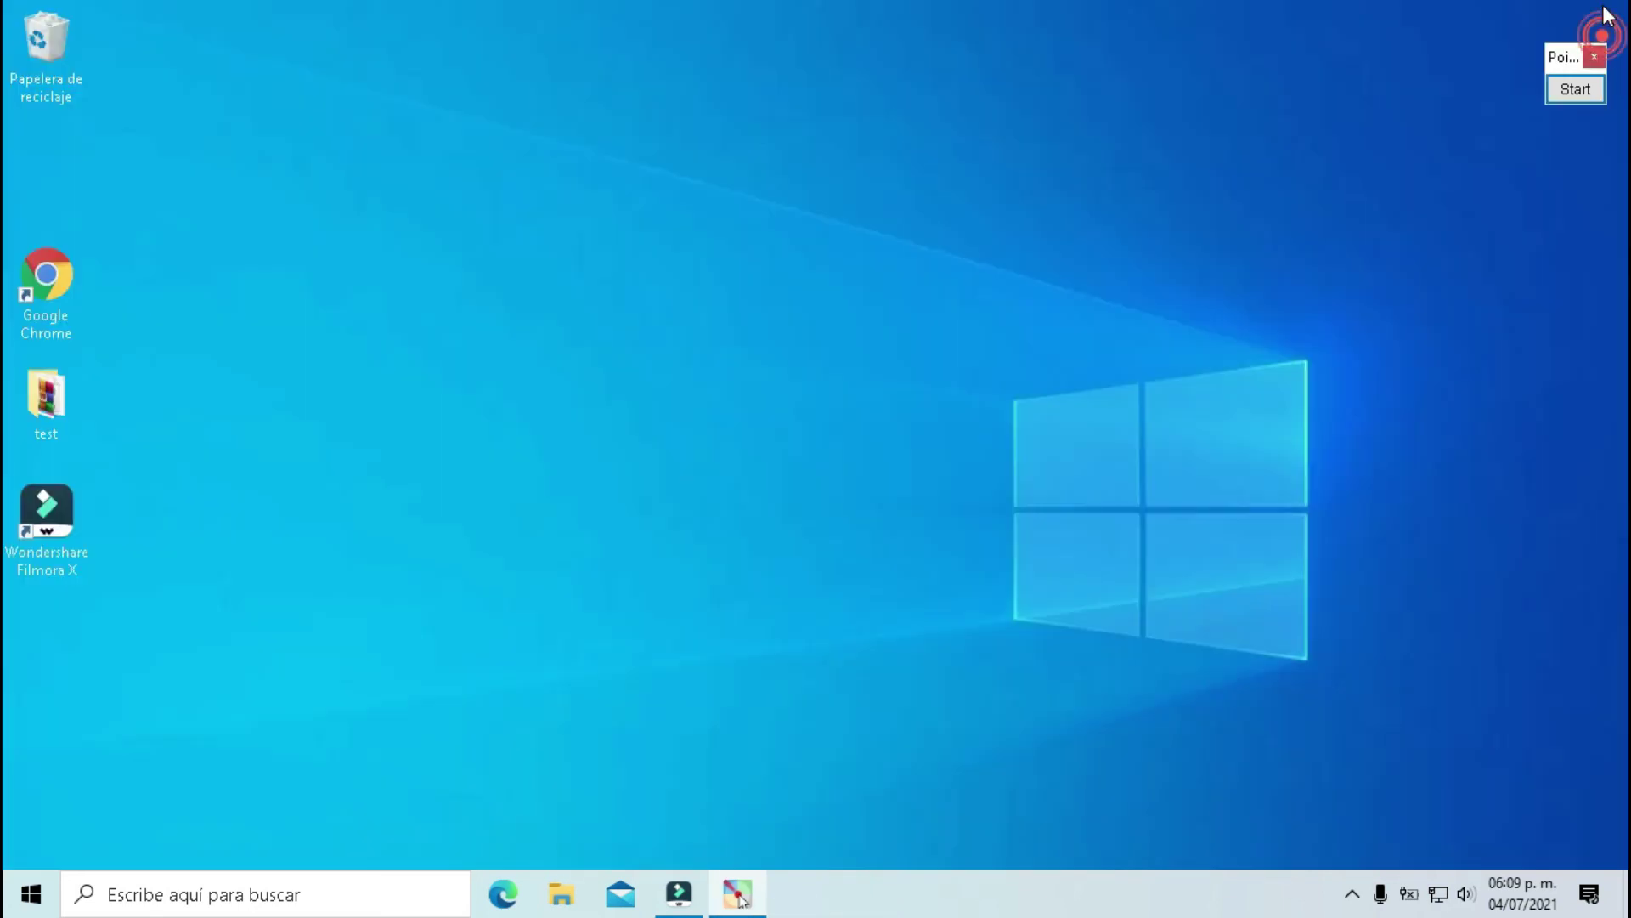
# Step: Refresh the desktop
pyautogui.rightClick(992, 523)
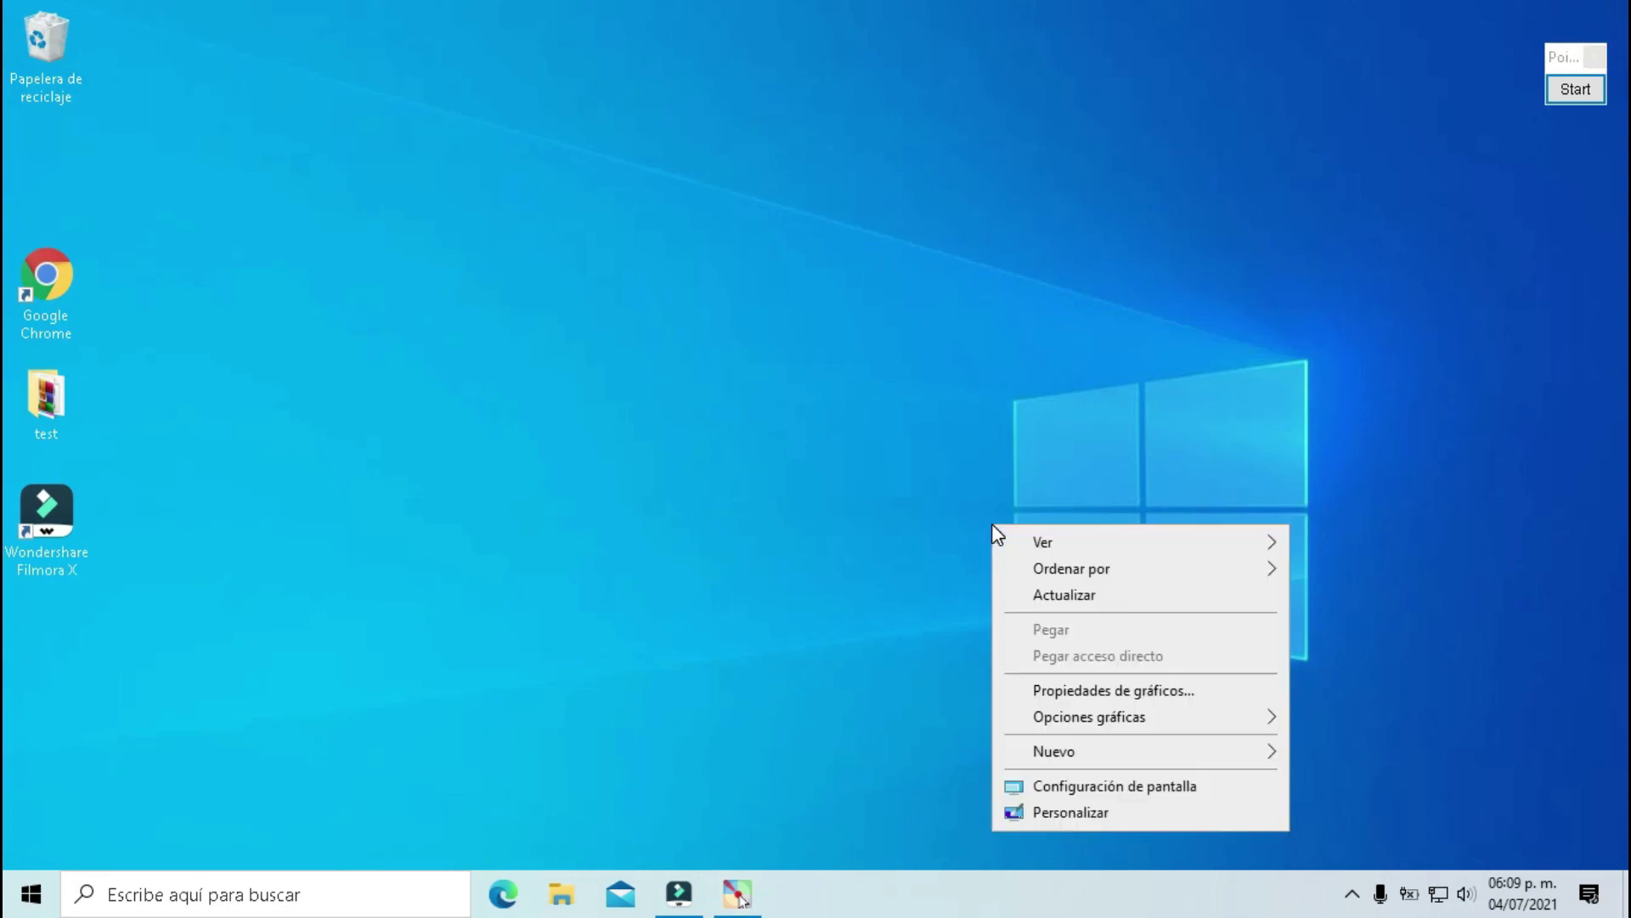
pyautogui.click(1014, 600)
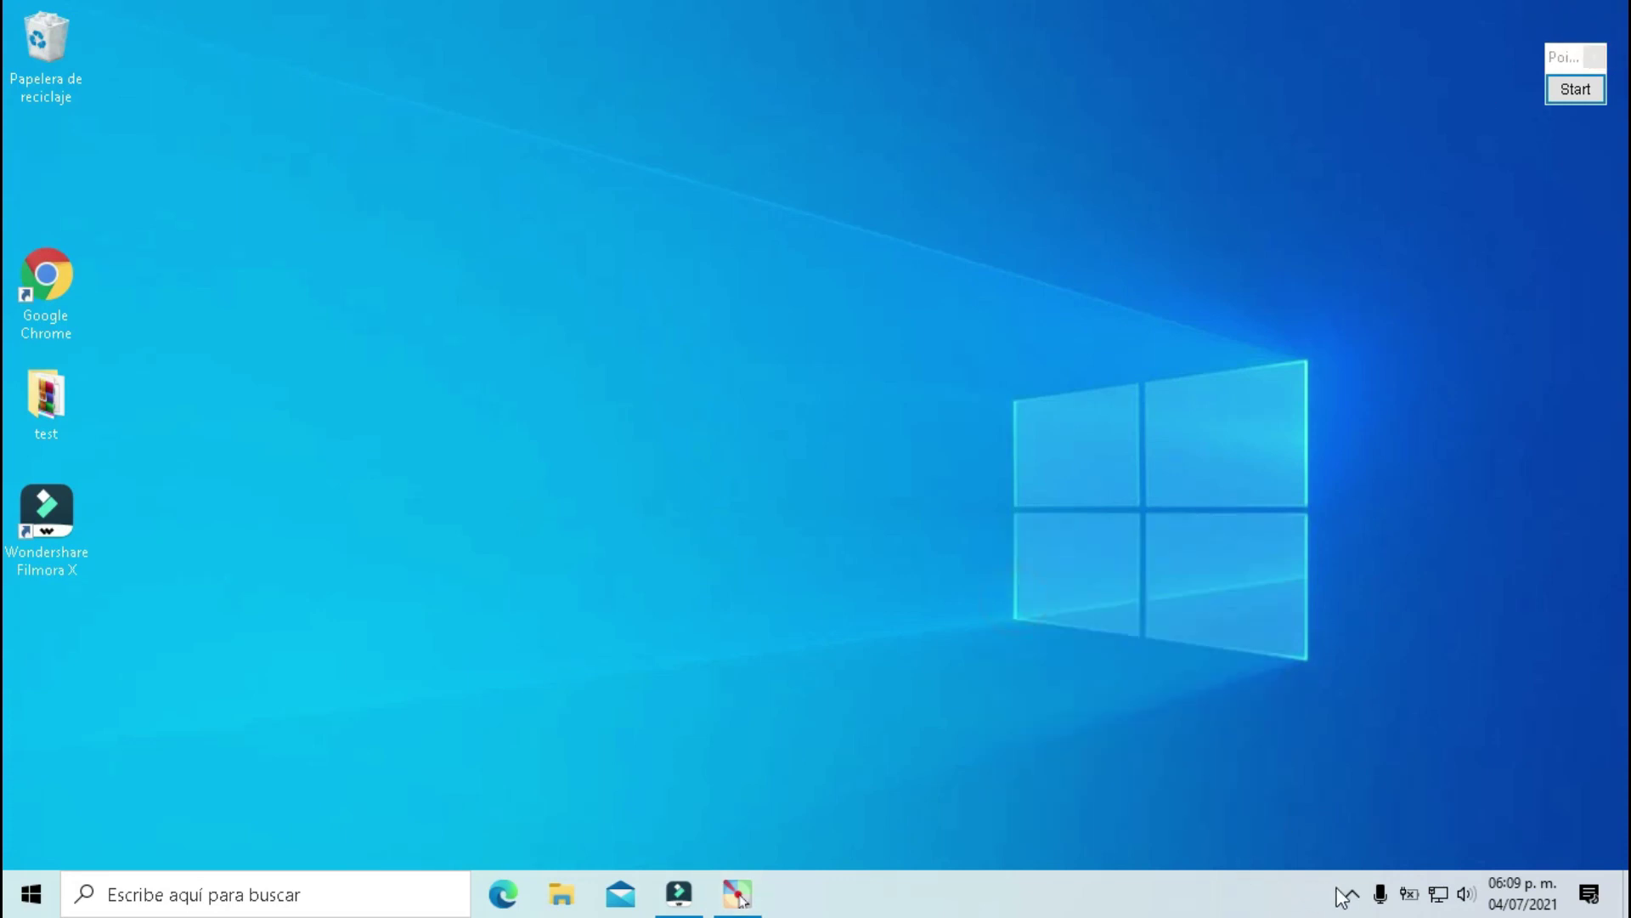